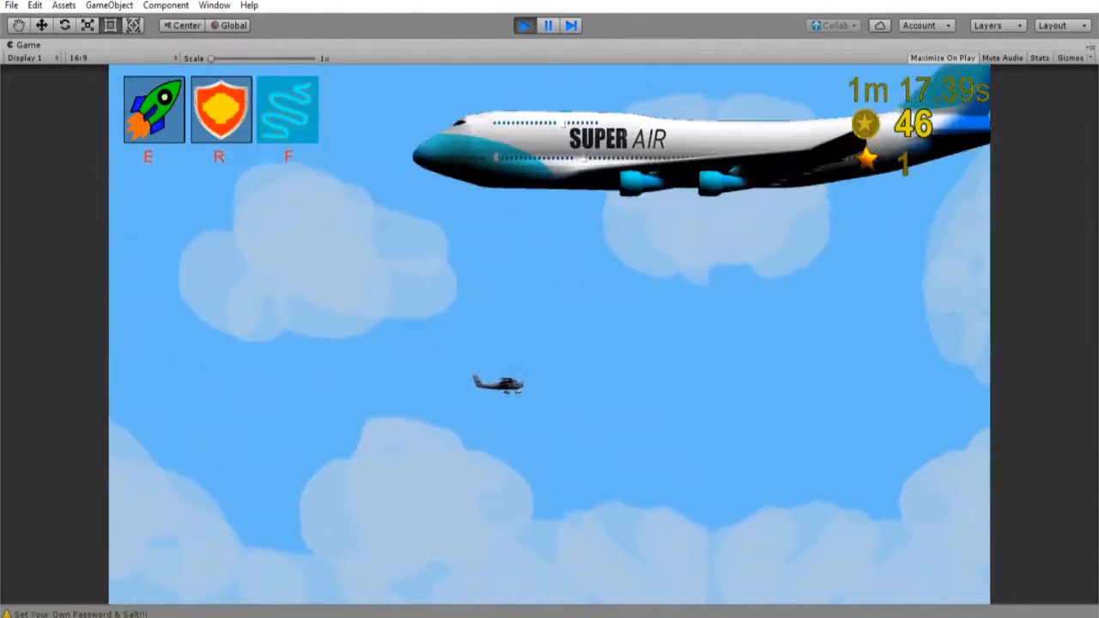
Step: Playtest the plane game, flying over the snow-capped mountain and through the large white clouds
key("w")
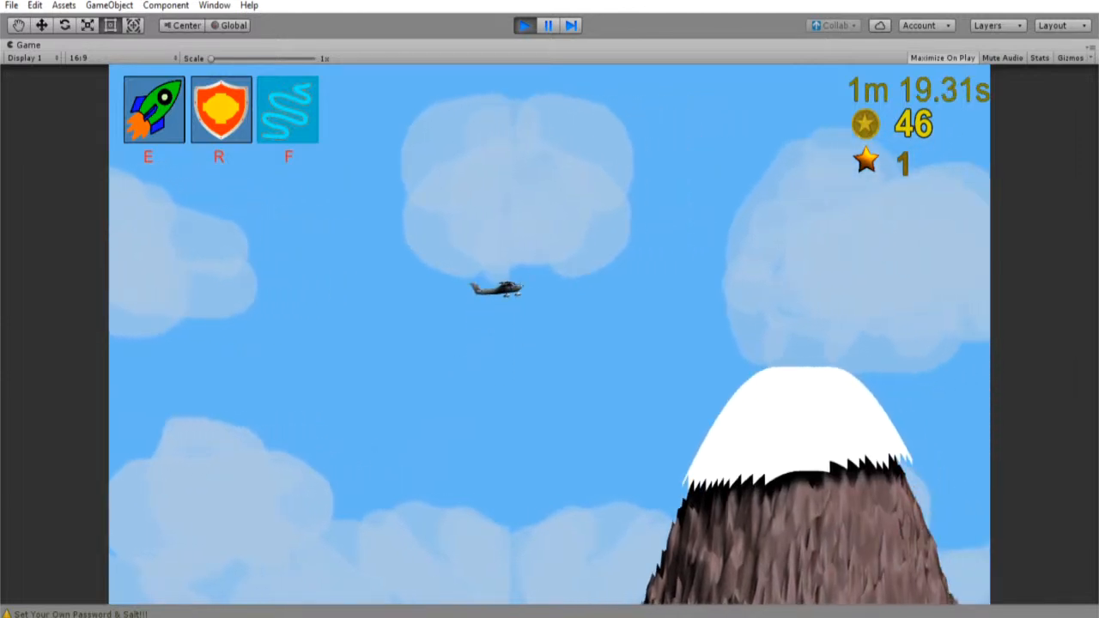
key("d")
key("w")
key("d")
key("w")
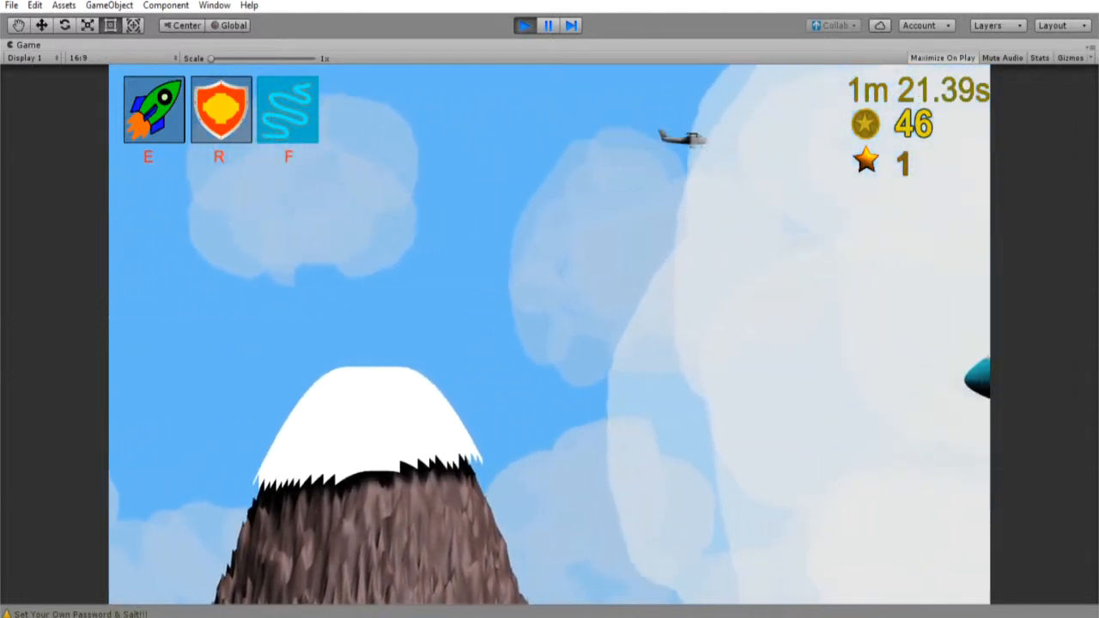
key("w")
key("a")
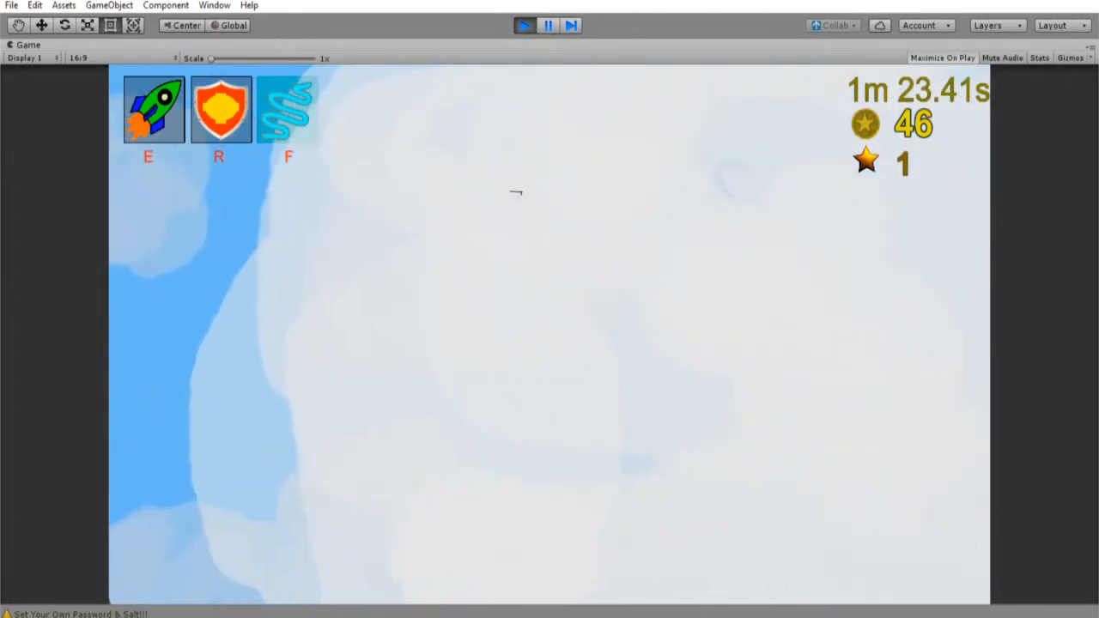
key("w")
key("d")
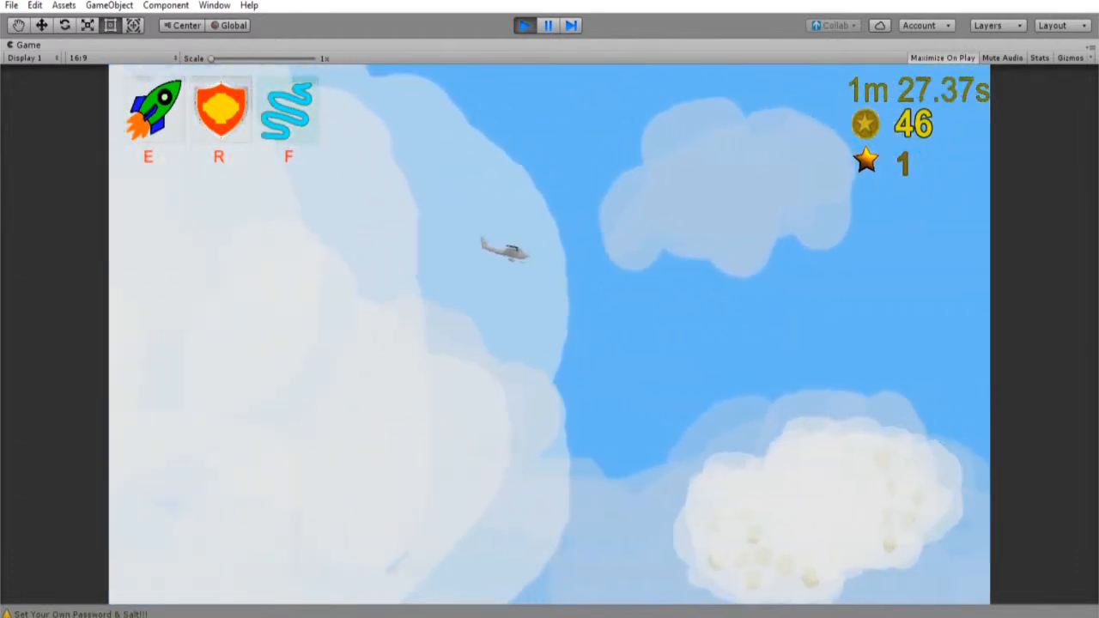
Step: Keep the plane flying above the second snow-capped mountain, clear of the oncoming aircraft
key("f")
key("w")
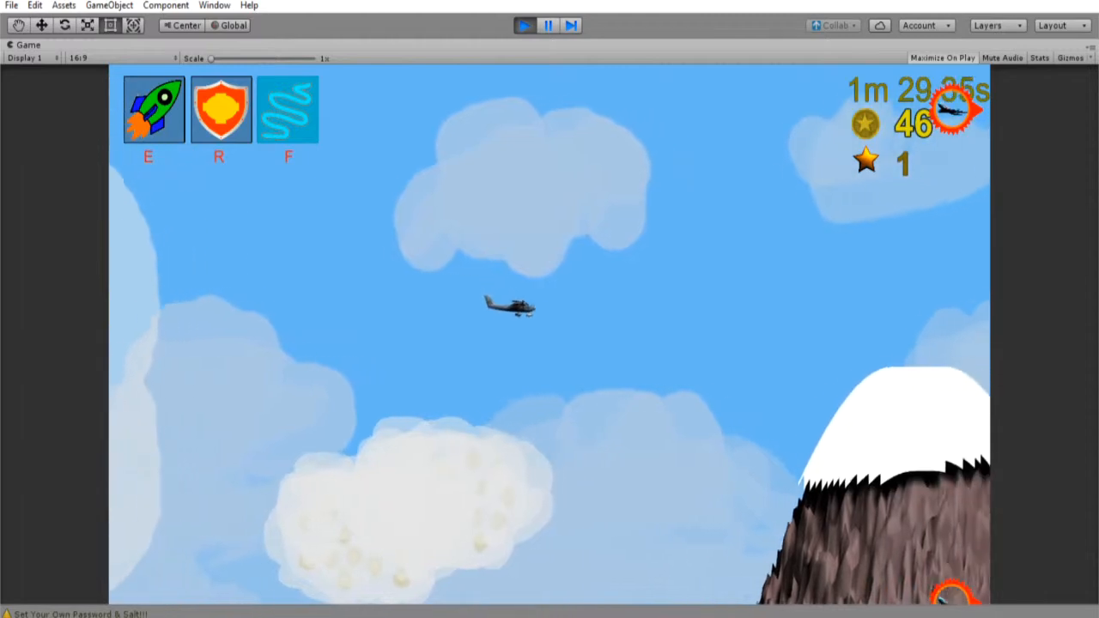
key("w")
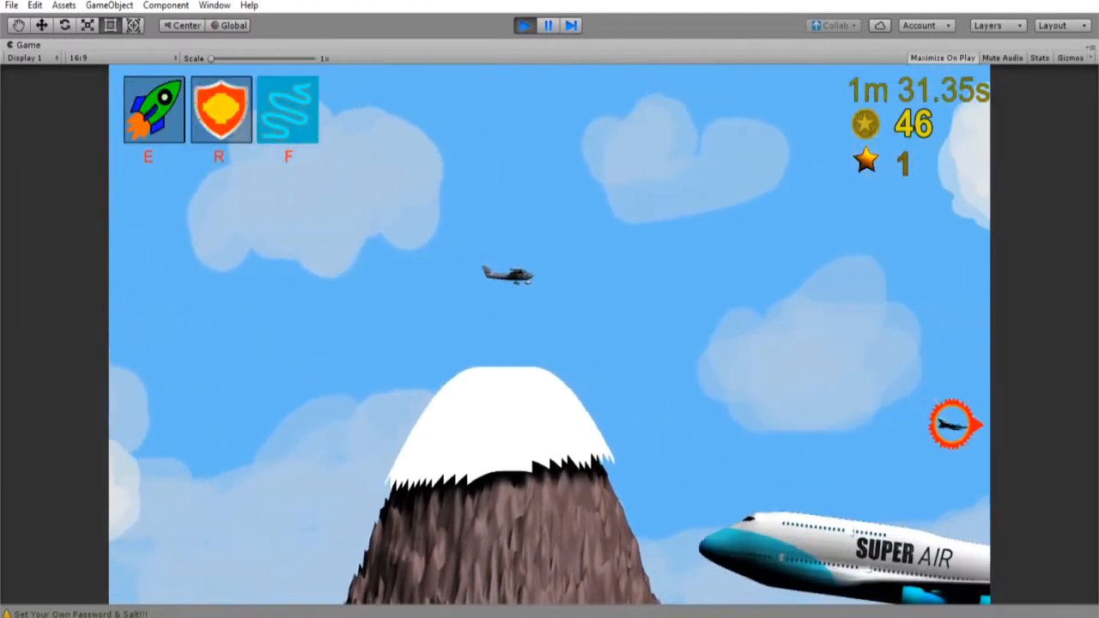
key("w")
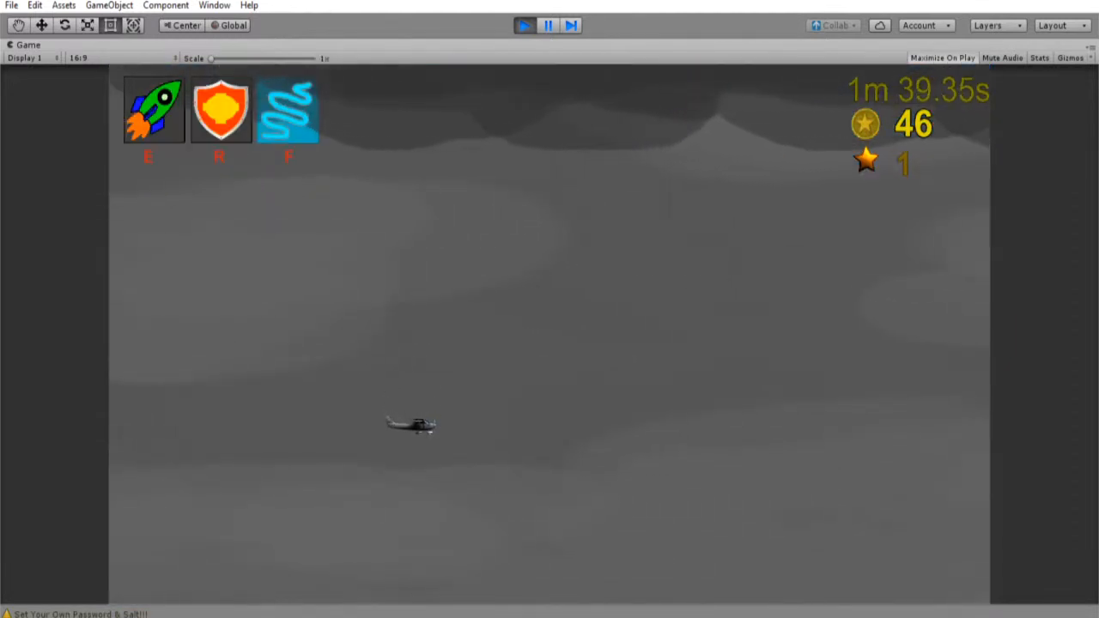
Step: Steer the plane through the dark storm area and collect the gold star
key("w")
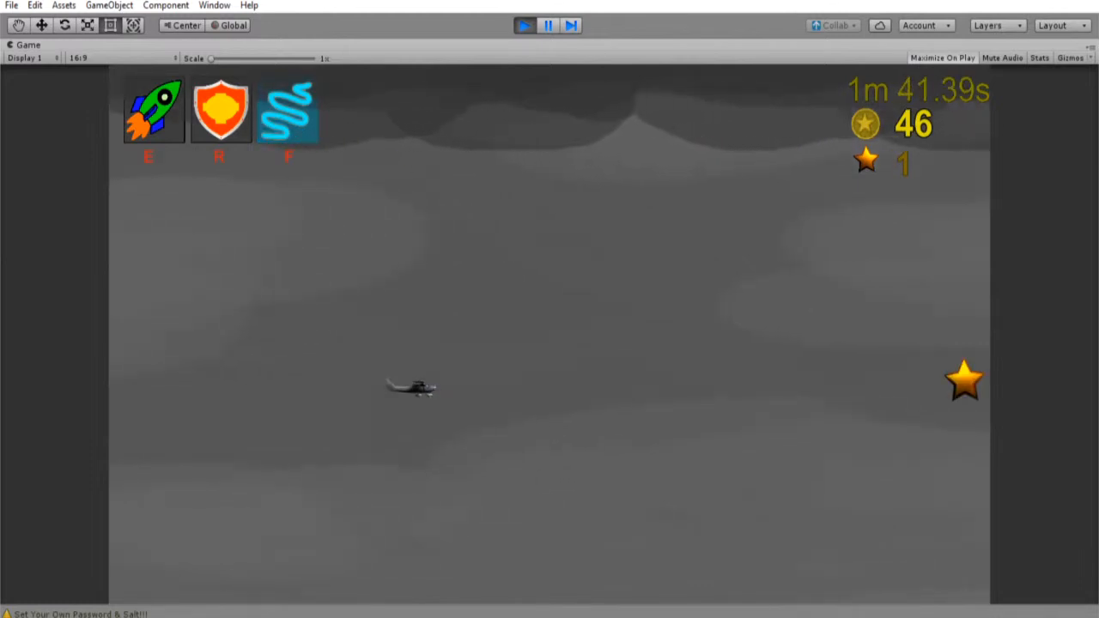
key("d")
key("w")
key("w")
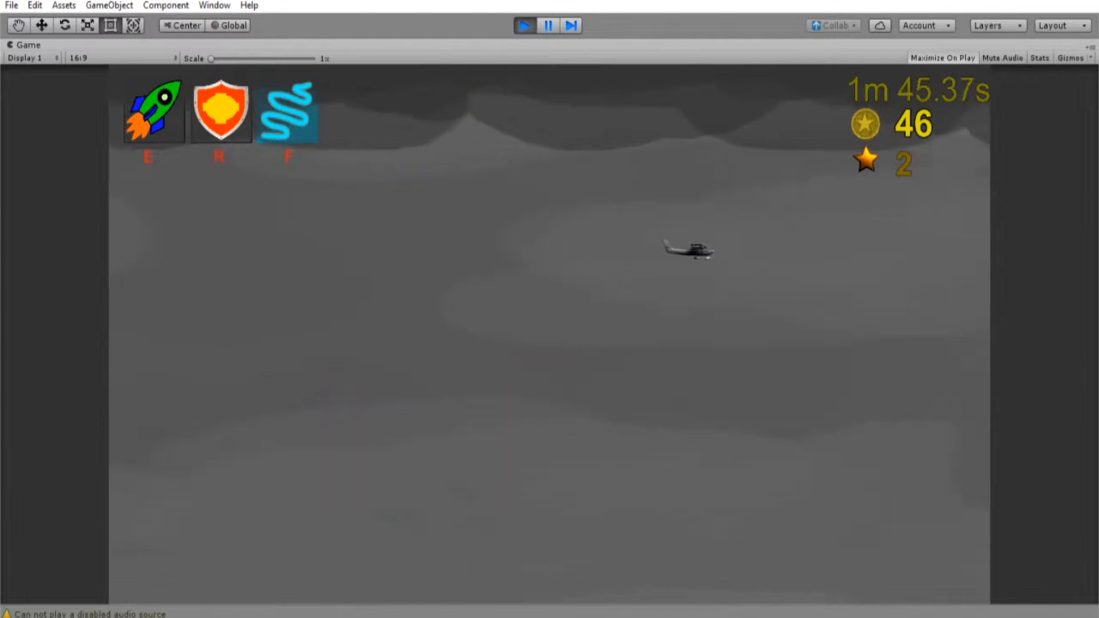
key("a")
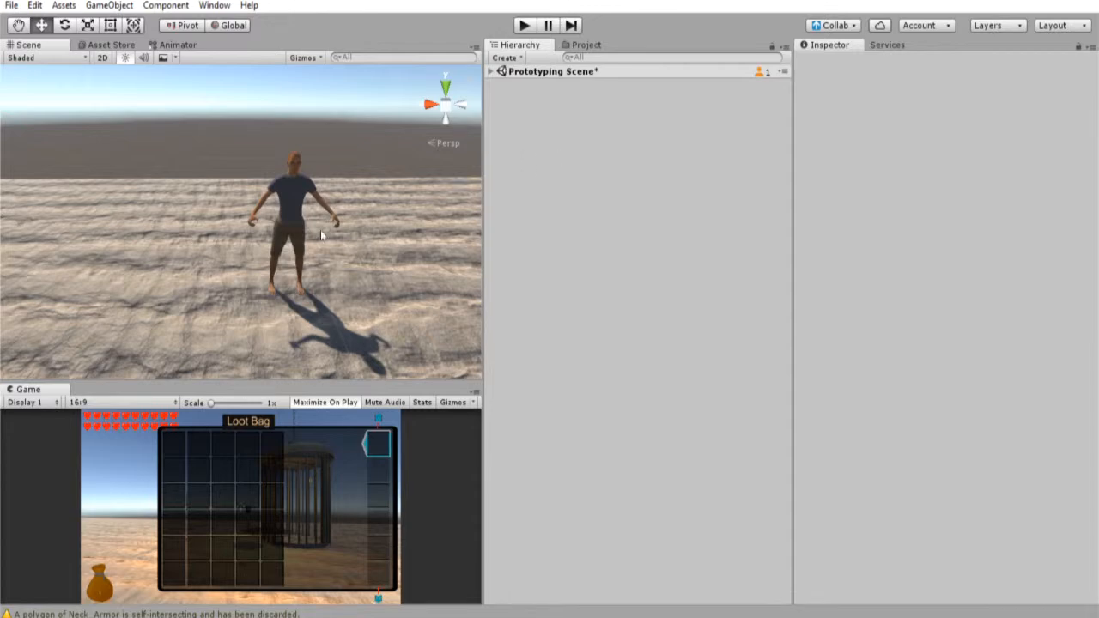
scroll(314, 232, "up", 5)
scroll(319, 230, "down", 4)
middle_click_drag(317, 231, 311, 230)
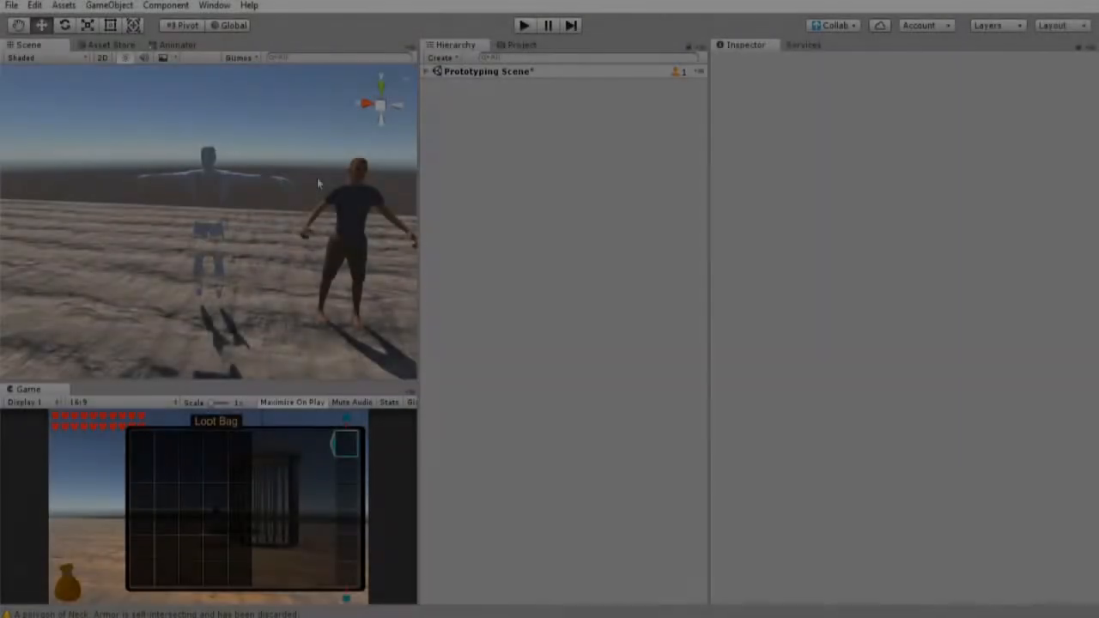
Step: Examine the incomplete white body mesh beside the clothed character from the front, the side and above
scroll(240, 179, "up", 5)
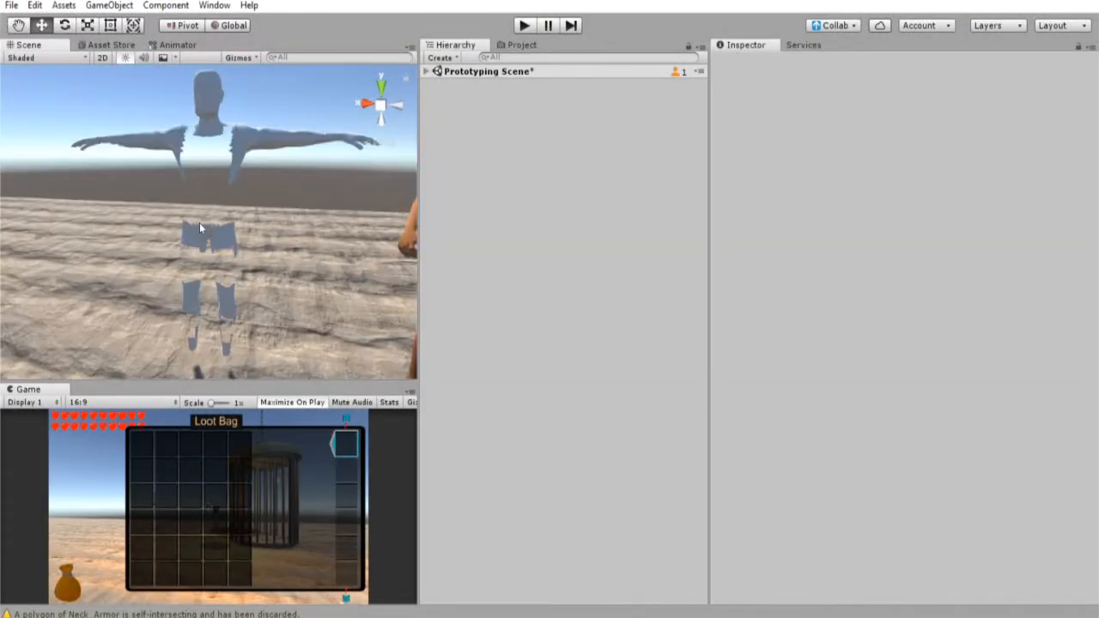
scroll(196, 219, "down", 3)
scroll(198, 210, "up", 3)
right_click_drag(198, 210, 412, 258)
scroll(260, 223, "down", 4)
middle_click_drag(260, 223, 283, 222)
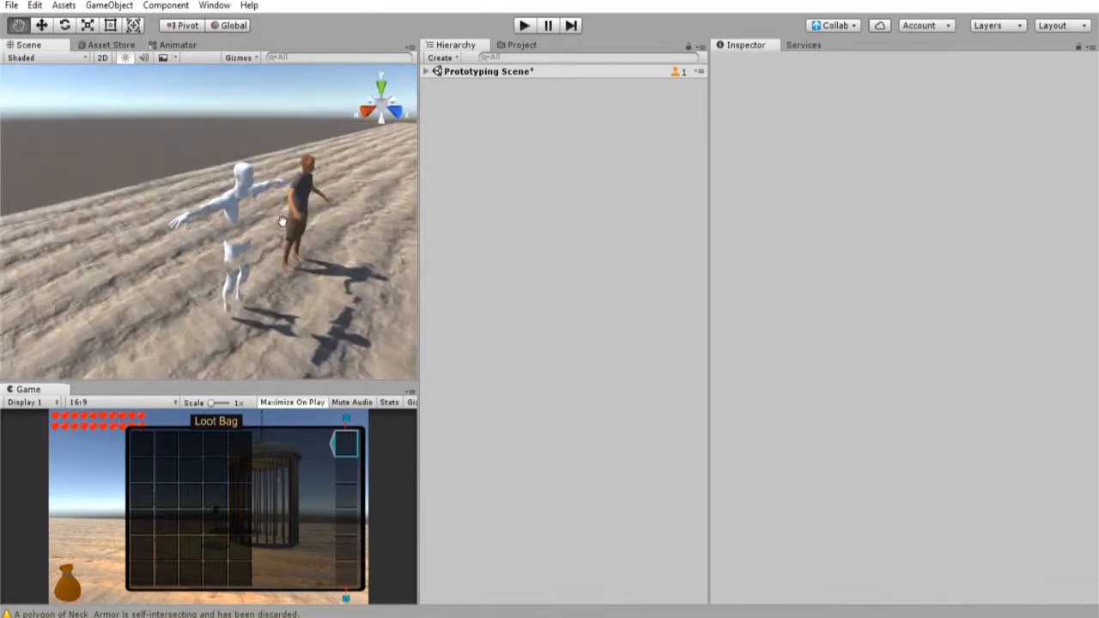
scroll(283, 219, "up", 3)
right_click_drag(236, 198, 216, 270)
middle_click_drag(100, 225, 115, 217)
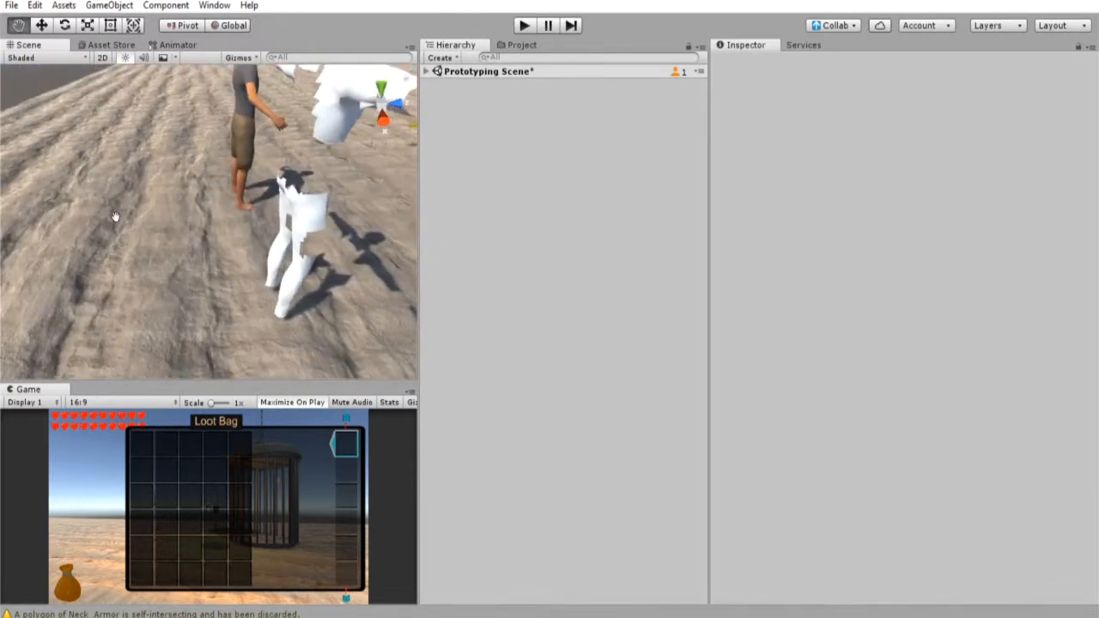
middle_click_drag(392, 198, 297, 212)
right_click_drag(297, 211, 103, 208)
scroll(147, 206, "down", 3)
middle_click_drag(283, 206, 12, 190)
scroll(132, 190, "up", 1)
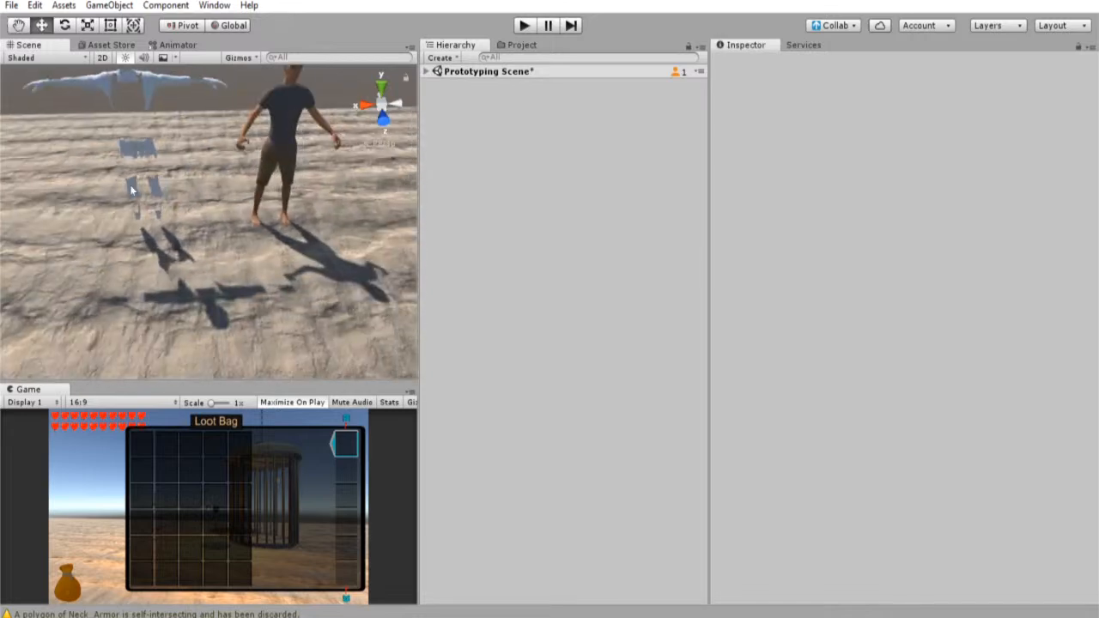
Step: Examine the missing torso and leg sections of the incomplete body mesh at close range
scroll(132, 191, "up", 2)
middle_click_drag(137, 192, 164, 208)
scroll(164, 209, "down", 2)
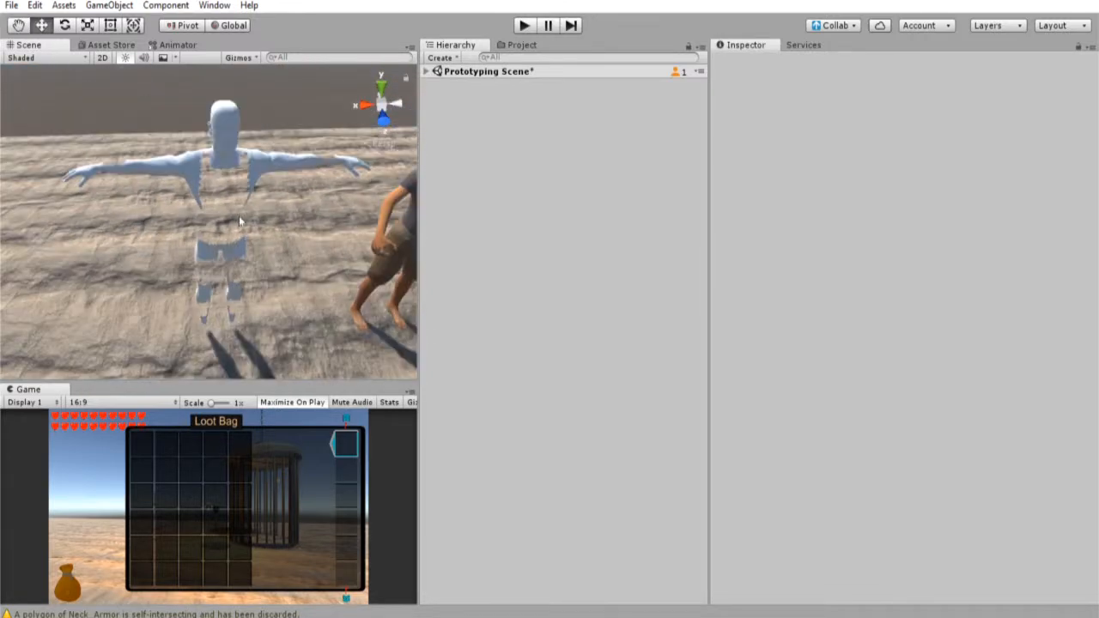
right_click_drag(239, 221, 263, 212)
scroll(255, 198, "down", 3)
middle_click_drag(262, 211, 236, 193)
scroll(255, 198, "up", 3)
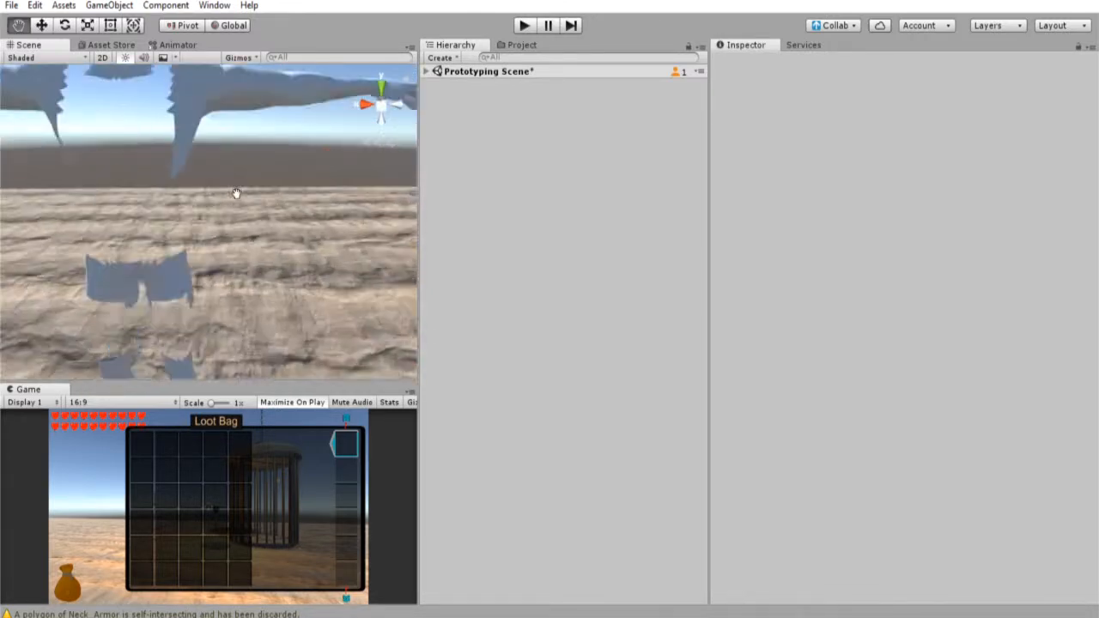
scroll(236, 193, "down", 4)
scroll(238, 197, "down", 3)
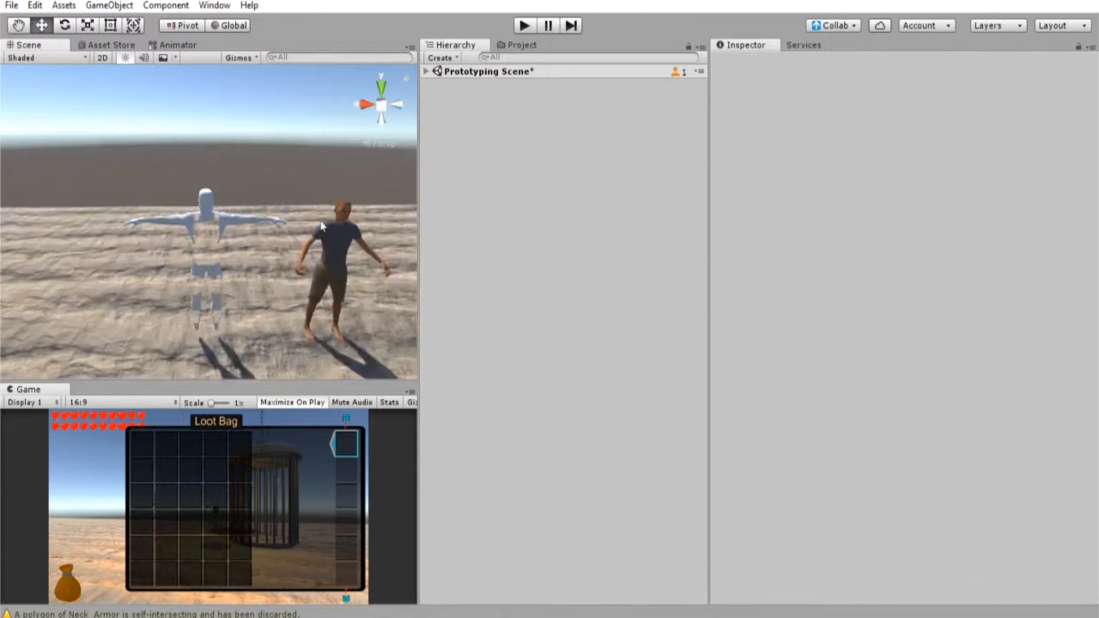
Step: Compare the incomplete body mesh with the clothed character, checking the character's upper body closely
middle_click_drag(321, 227, 305, 215)
right_click_drag(305, 215, 285, 220)
middle_click_drag(285, 221, 277, 206)
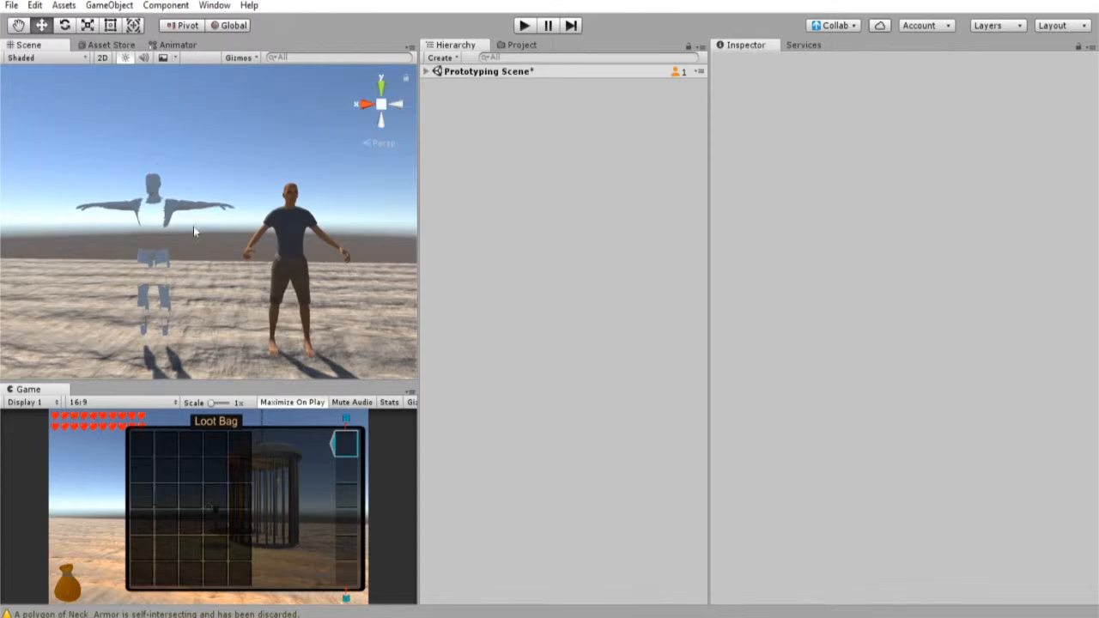
scroll(206, 254, "up", 1)
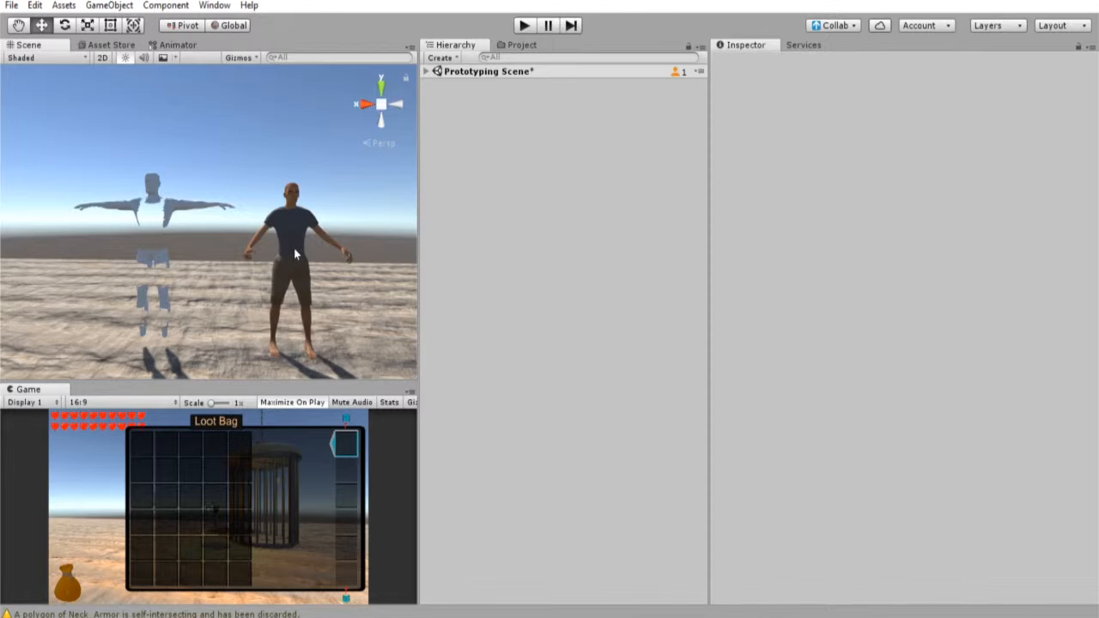
scroll(292, 253, "up", 3)
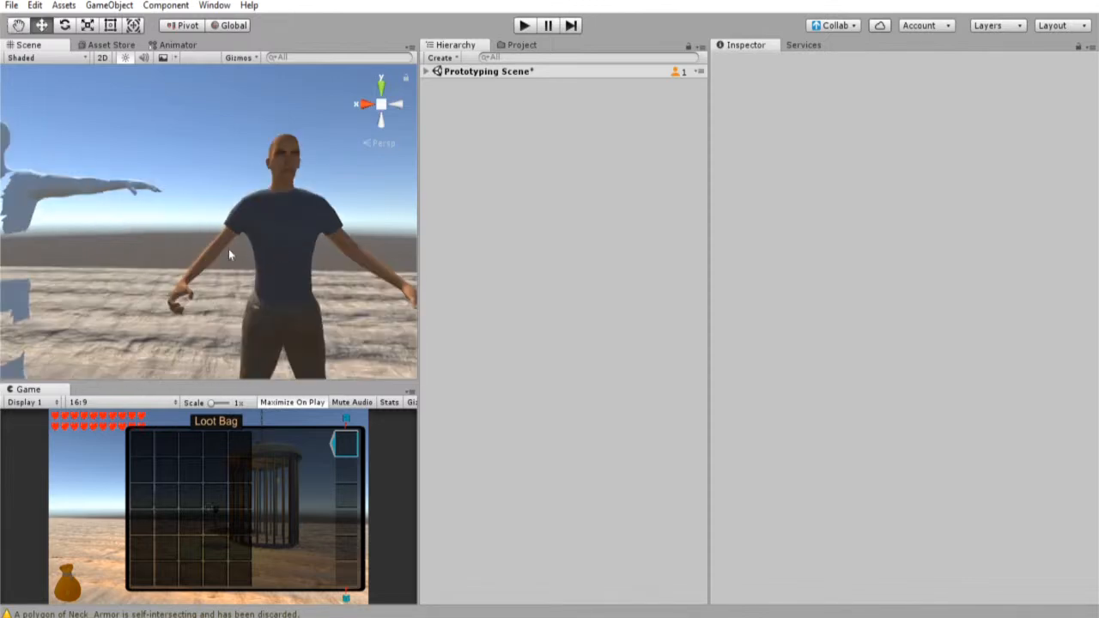
scroll(242, 257, "down", 3)
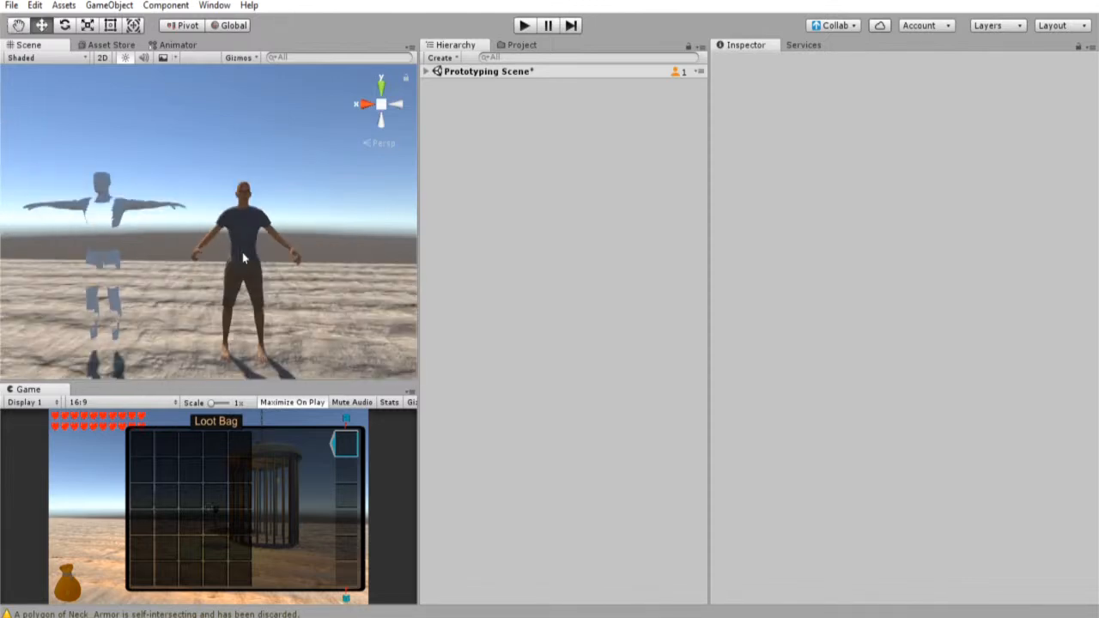
mouse_move(243, 253)
middle_mouse_down()
mouse_move(262, 257)
mouse_move(256, 250)
middle_mouse_up()
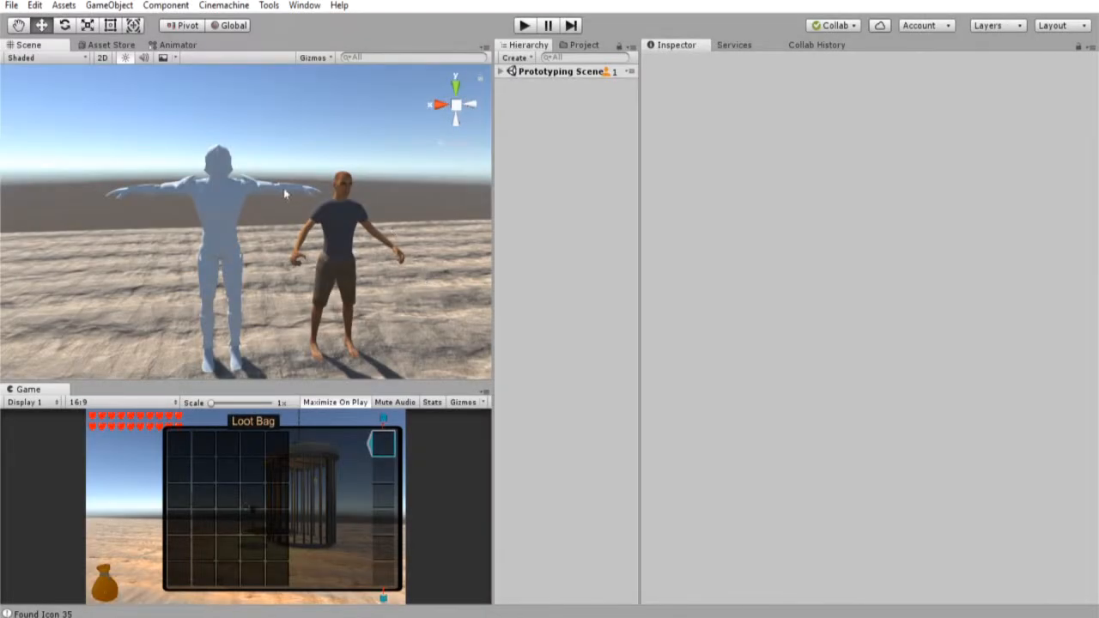
Step: Examine the untextured armoured figure, including the helmet, shoulder and arm pieces at close range
middle_click_drag(287, 178, 348, 196)
scroll(348, 196, "up", 5)
right_click_drag(349, 196, 293, 224)
middle_click_drag(293, 224, 273, 228)
scroll(273, 228, "down", 5)
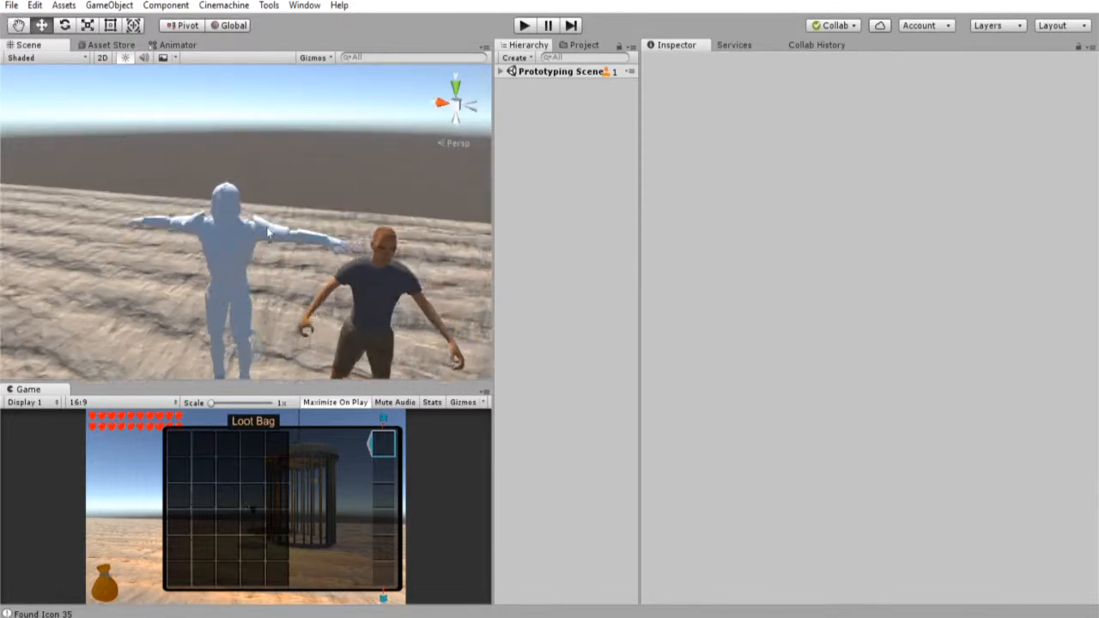
scroll(273, 228, "up", 5)
scroll(273, 230, "down", 4)
scroll(273, 230, "up", 5)
right_click_drag(250, 263, 319, 231)
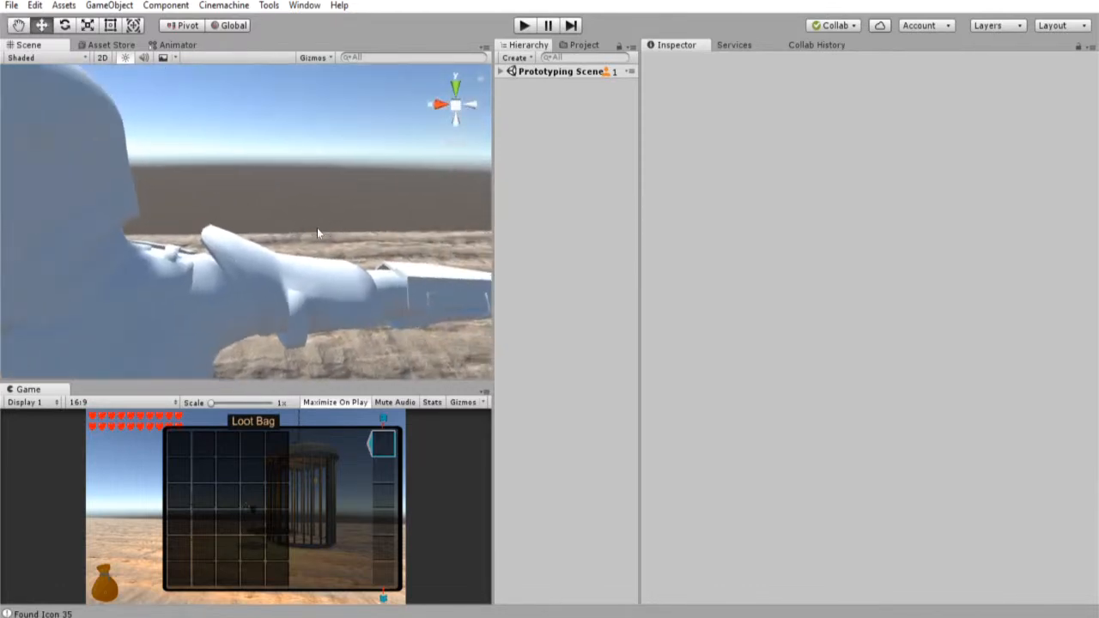
scroll(319, 231, "down", 5)
middle_click_drag(319, 231, 284, 160)
scroll(284, 159, "up", 2)
scroll(244, 251, "down", 4)
middle_click_drag(244, 251, 233, 241)
scroll(233, 242, "up", 4)
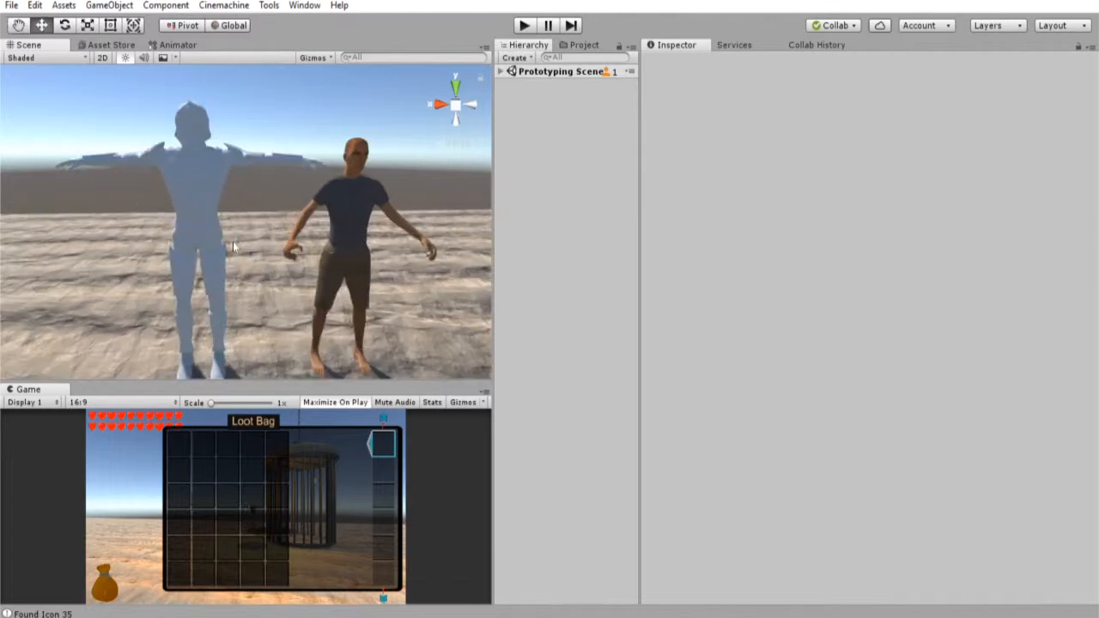
Step: Compare the untextured armoured figure with the clothed character's head and torso
right_click_drag(284, 250, 259, 194)
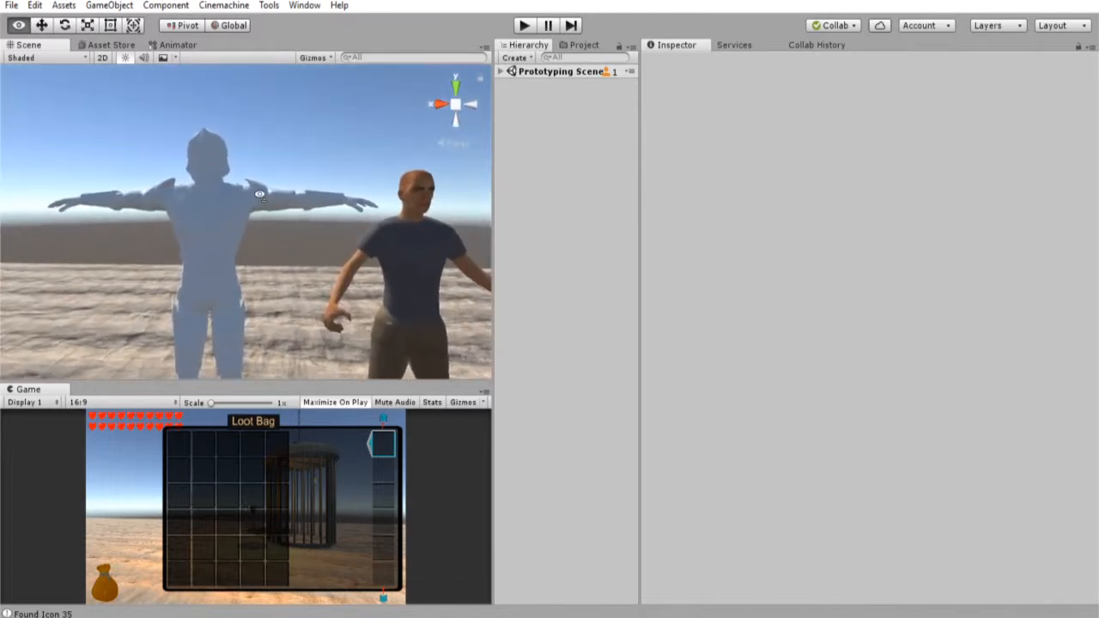
scroll(253, 199, "down", 3)
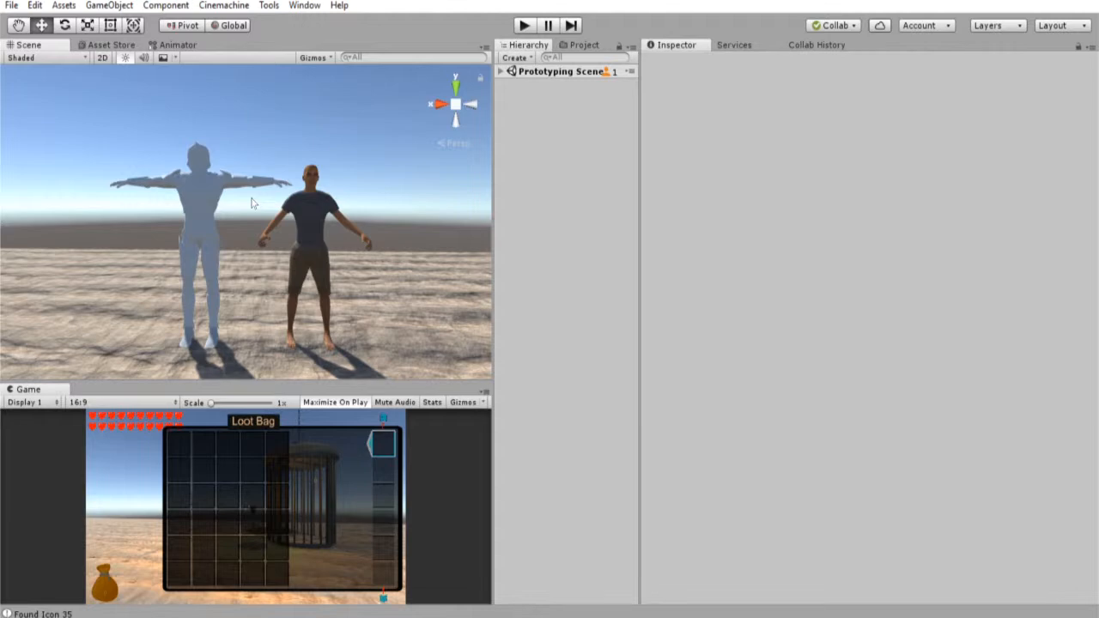
right_click_drag(339, 209, 309, 184)
scroll(306, 165, "down", 3)
scroll(308, 184, "up", 3)
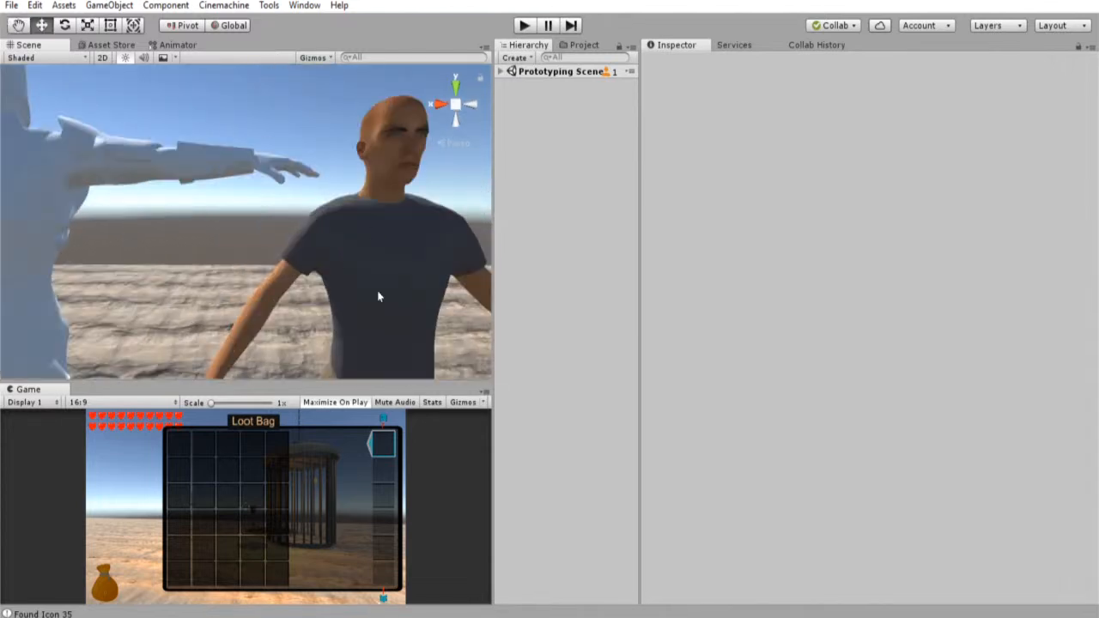
scroll(354, 249, "down", 3)
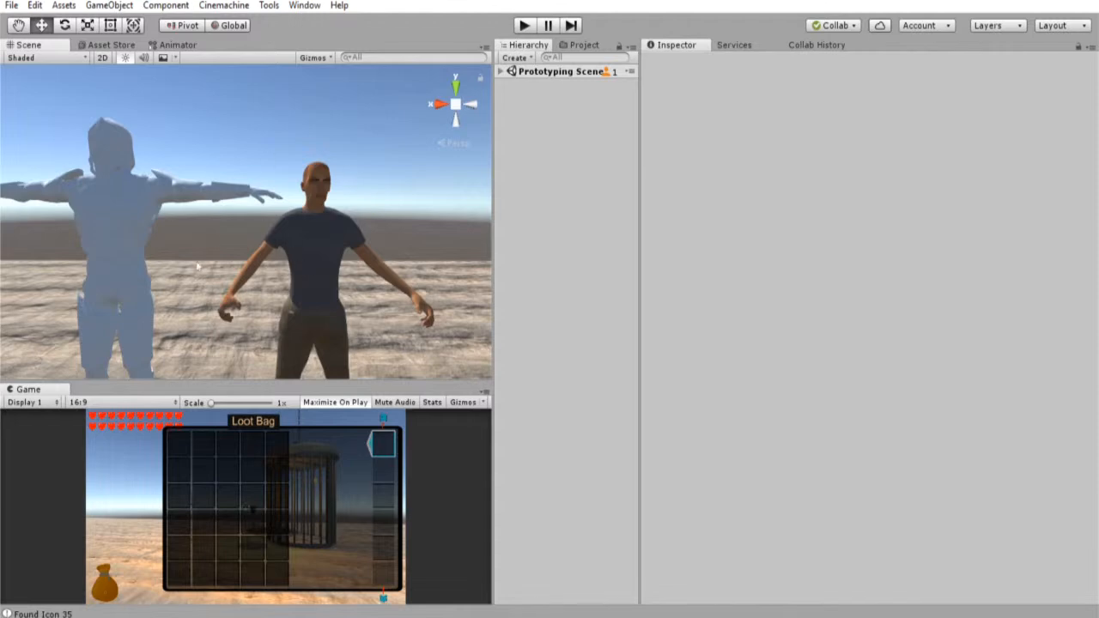
Step: Examine the armoured figure and the clothed character together from several angles and distances
scroll(206, 233, "down", 3)
scroll(206, 232, "up", 3)
mouse_move(217, 233)
middle_mouse_down()
mouse_move(250, 244)
mouse_move(217, 237)
middle_mouse_up()
scroll(246, 239, "down", 3)
scroll(242, 240, "up", 1)
right_click_drag(338, 174, 256, 225)
scroll(256, 225, "down", 3)
middle_click_drag(256, 225, 224, 236)
scroll(222, 237, "up", 3)
right_click_drag(223, 236, 410, 110)
scroll(253, 208, "down", 3)
right_click_drag(273, 202, 280, 205)
scroll(278, 207, "up", 3)
middle_click_drag(268, 207, 288, 191)
scroll(282, 222, "up", 3)
scroll(282, 222, "down", 3)
scroll(282, 178, "up", 4)
scroll(283, 180, "down", 3)
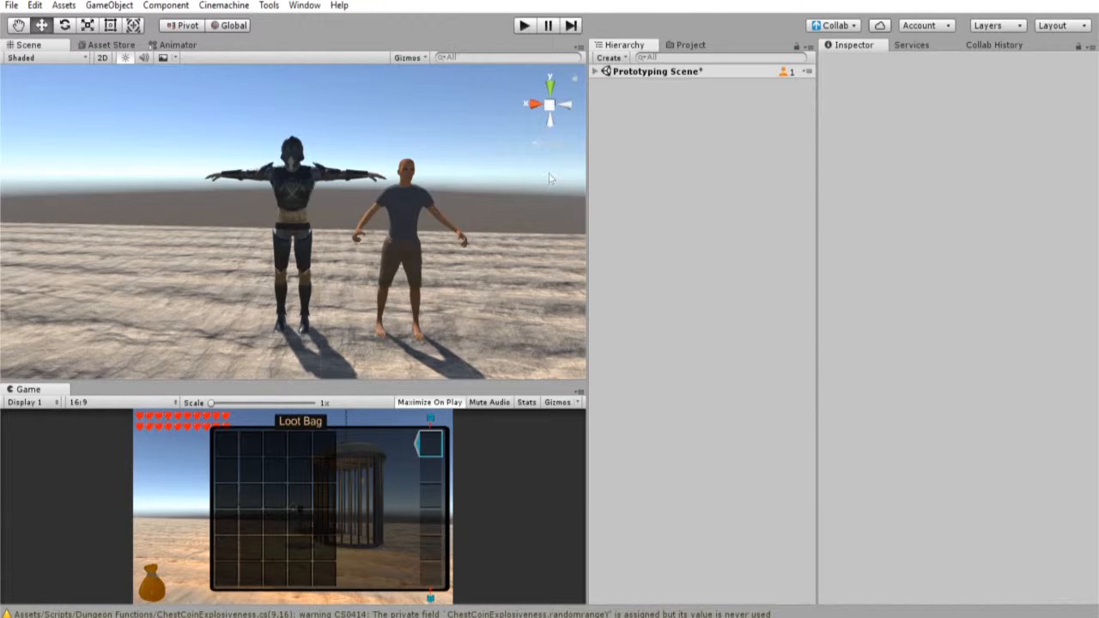
Step: Examine the textured dark armour on the figure from the front, from the helmet to the boots
scroll(364, 201, "up", 2)
scroll(353, 206, "down", 5)
right_click_drag(351, 207, 332, 226)
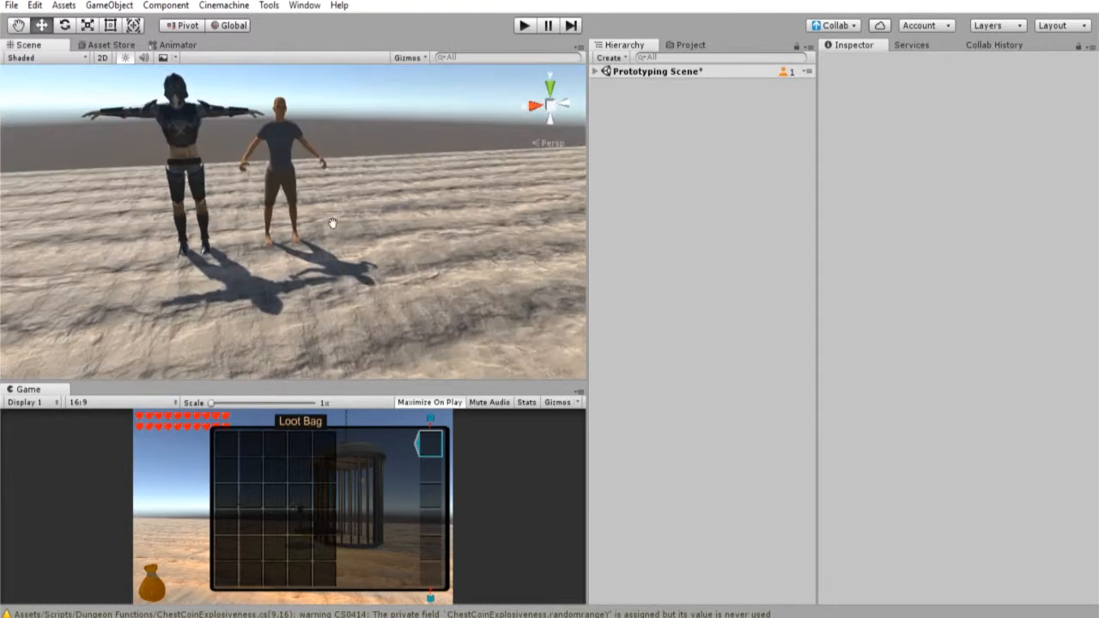
middle_click_drag(331, 226, 380, 267)
scroll(370, 252, "up", 2)
middle_click_drag(347, 221, 347, 204)
scroll(346, 203, "up", 2)
scroll(352, 198, "up", 2)
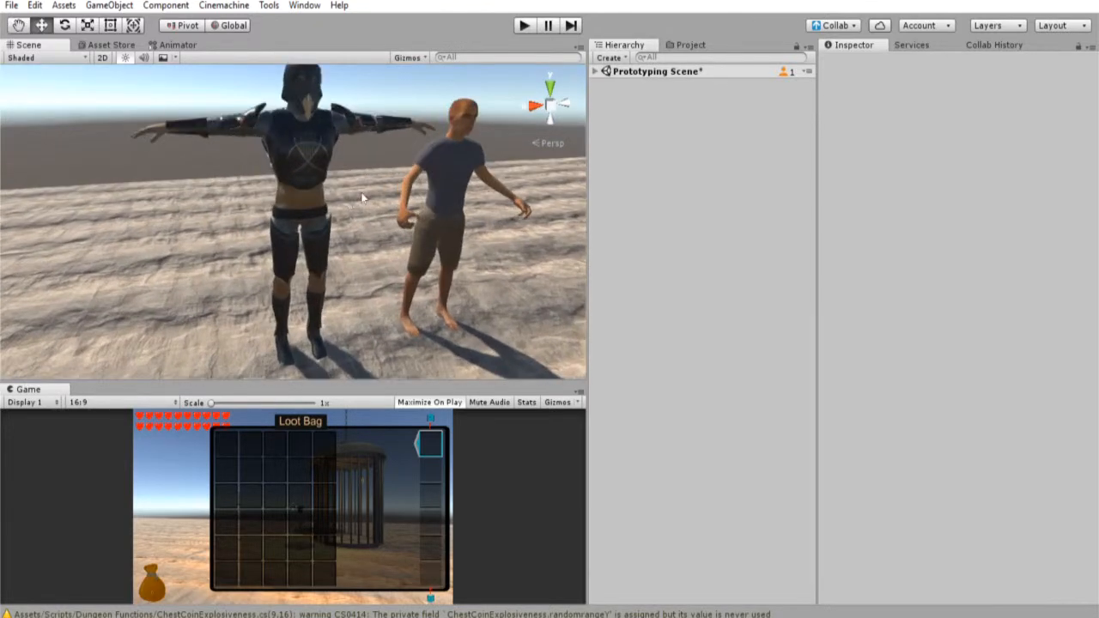
Step: Examine the textured armoured figure from the side and the front, next to the clothed character
scroll(363, 197, "down", 4)
right_click_drag(363, 198, 355, 240)
middle_click_drag(356, 243, 238, 198)
scroll(323, 163, "down", 2)
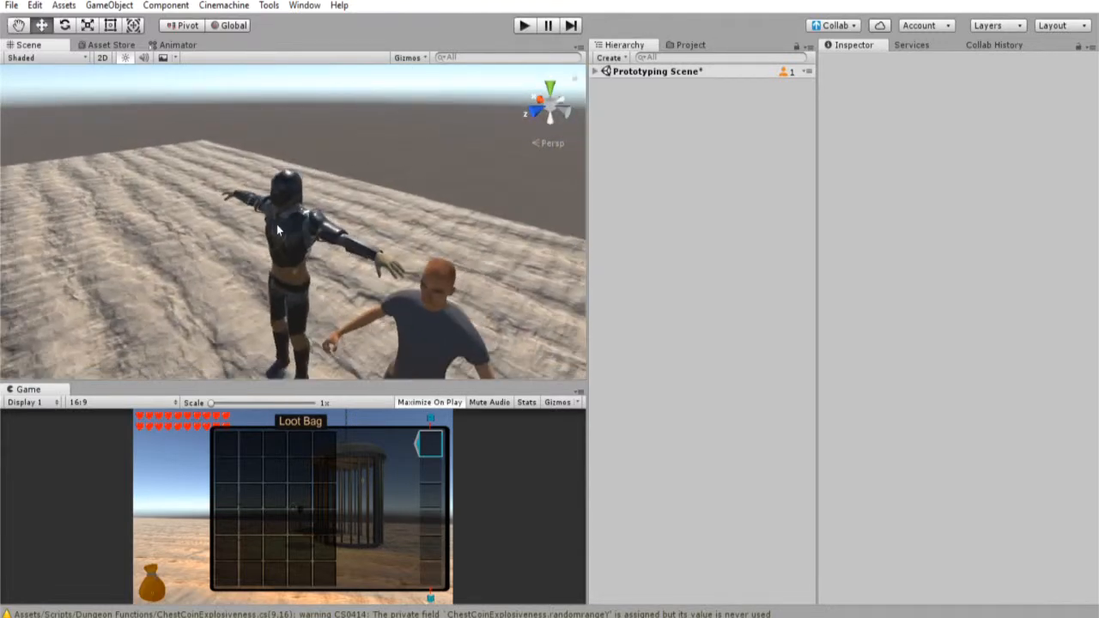
left_click_drag(277, 224, 378, 137, "alt")
scroll(333, 276, "down", 2)
scroll(318, 265, "up", 2)
scroll(319, 261, "down", 2)
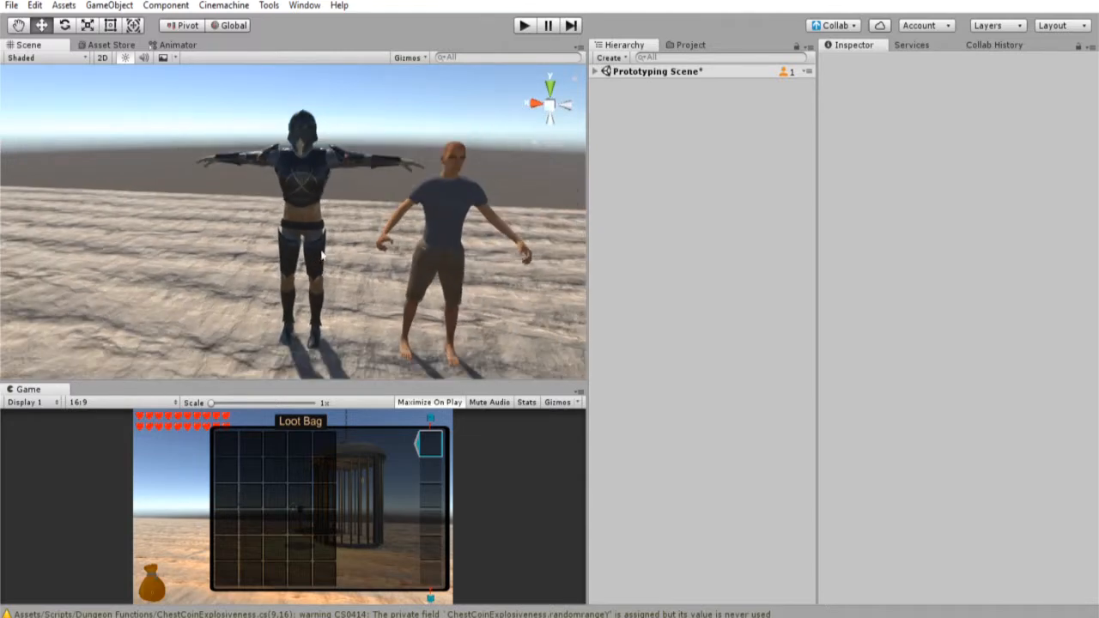
Step: Examine the armoured figure's leg armour and full body beside the clothed character from the front and a raised angle
middle_click_drag(322, 256, 316, 224)
scroll(321, 241, "up", 2)
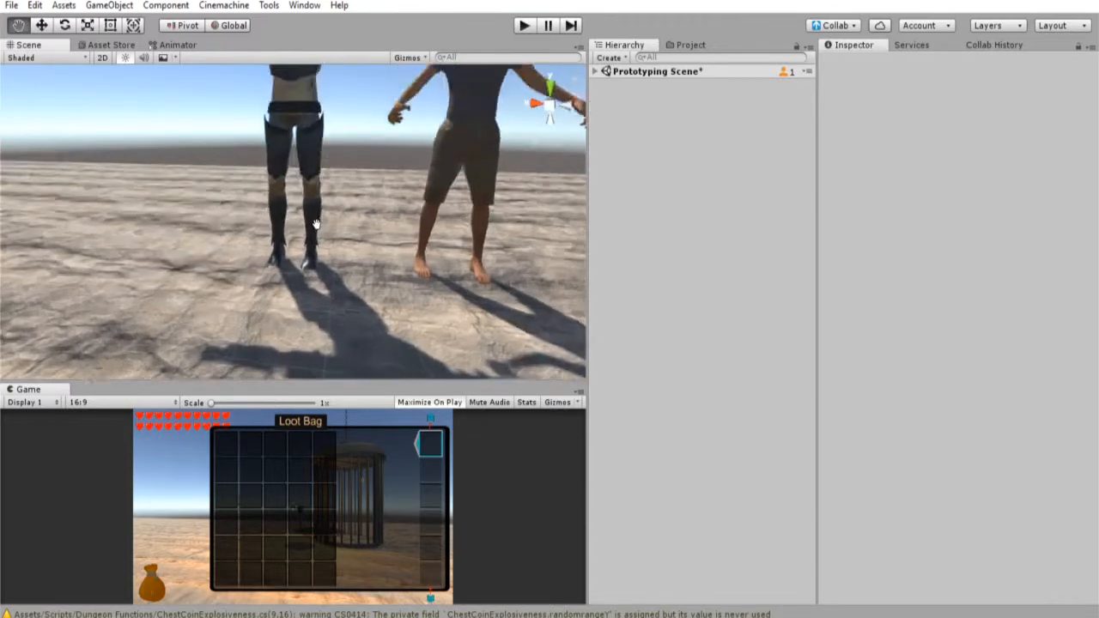
scroll(316, 224, "down", 3)
mouse_move(319, 248)
left_mouse_down("alt")
mouse_move(340, 237)
mouse_move(301, 242)
left_mouse_up("alt")
scroll(292, 235, "up", 2)
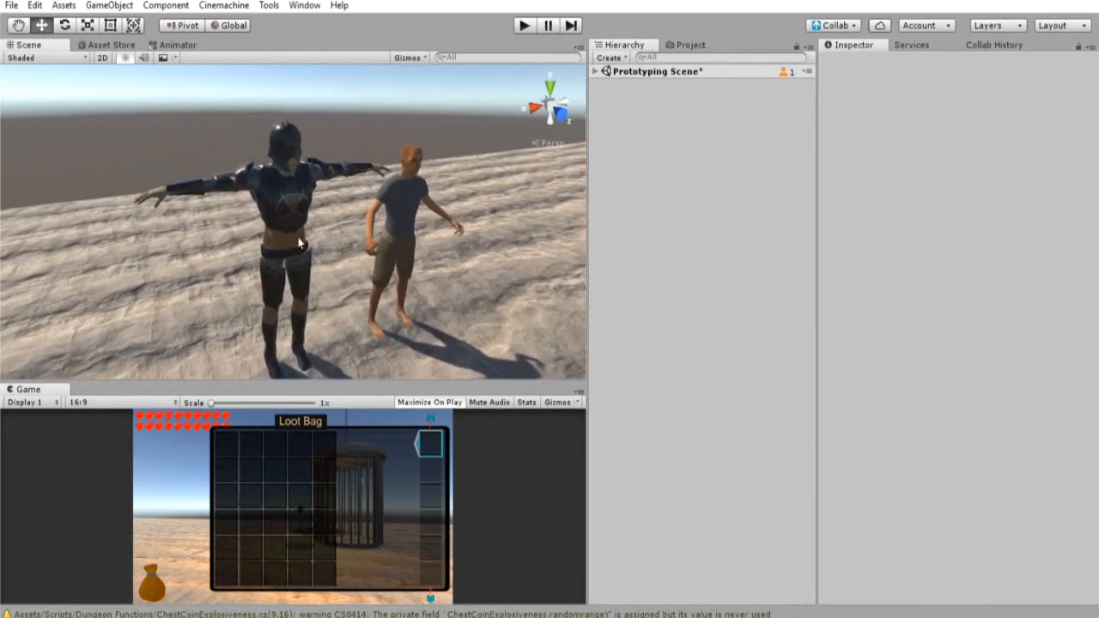
scroll(386, 287, "down", 4)
scroll(369, 272, "up", 5)
scroll(368, 272, "down", 3)
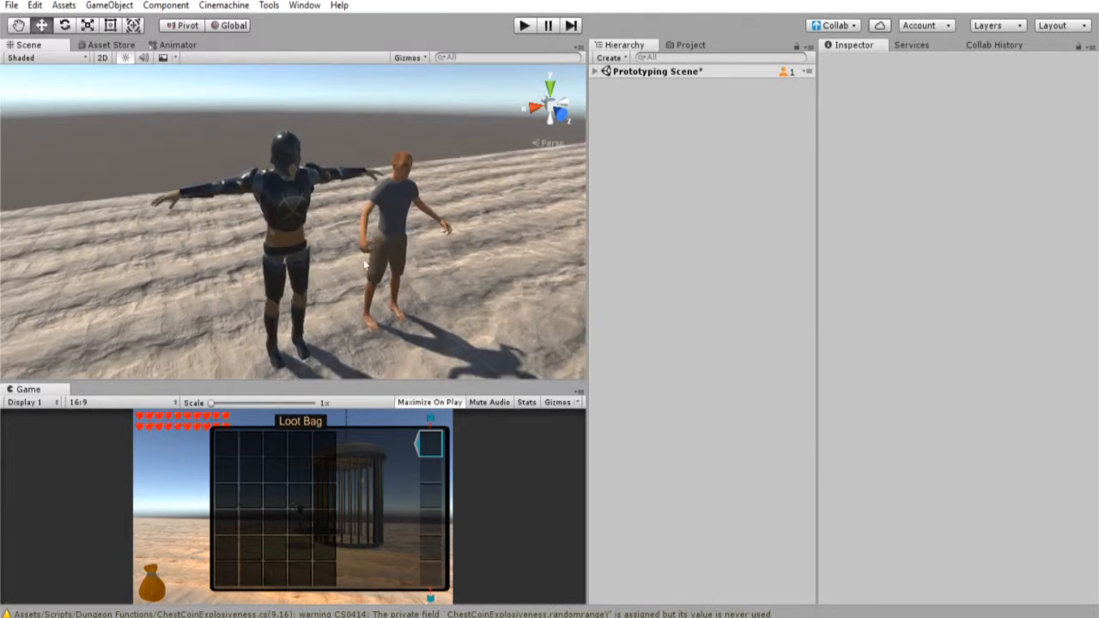
Step: Compare the stature of the armoured figure and the clothed character at eye level and from above
left_click_drag(361, 276, 220, 203, "alt")
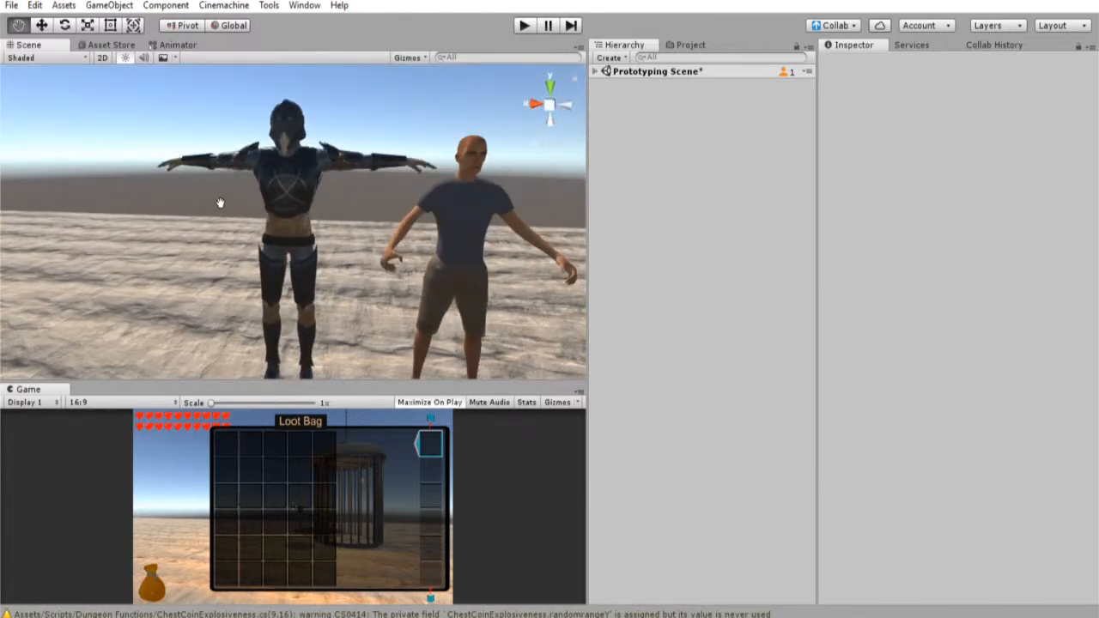
scroll(191, 200, "down", 6)
middle_click_drag(219, 203, 252, 199)
scroll(252, 204, "up", 4)
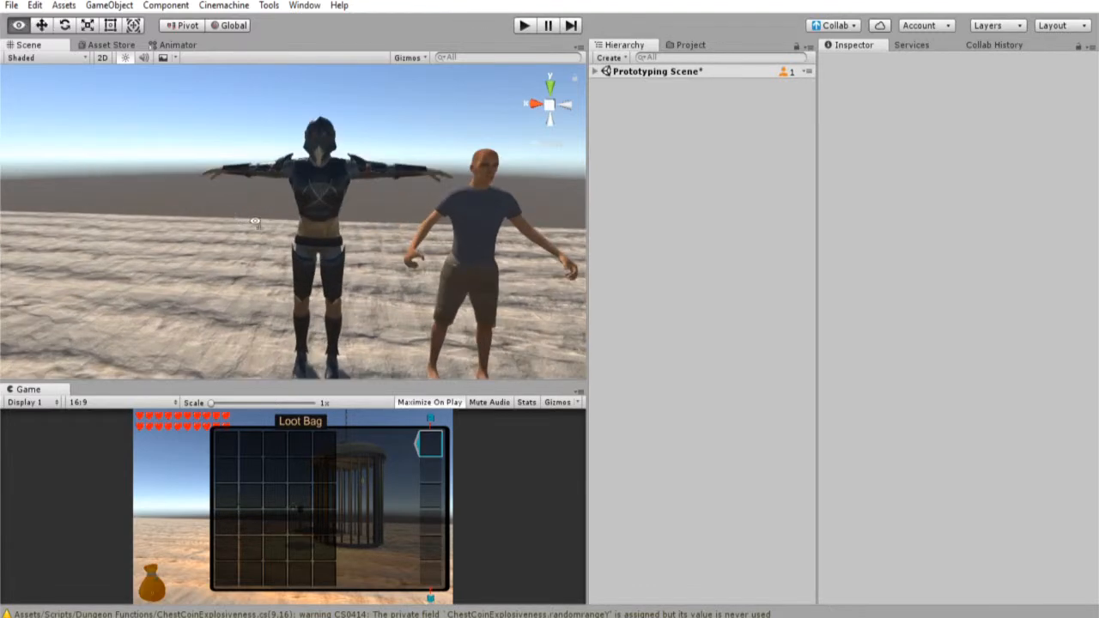
left_click_drag(255, 222, 254, 234, "alt")
scroll(274, 230, "down", 5)
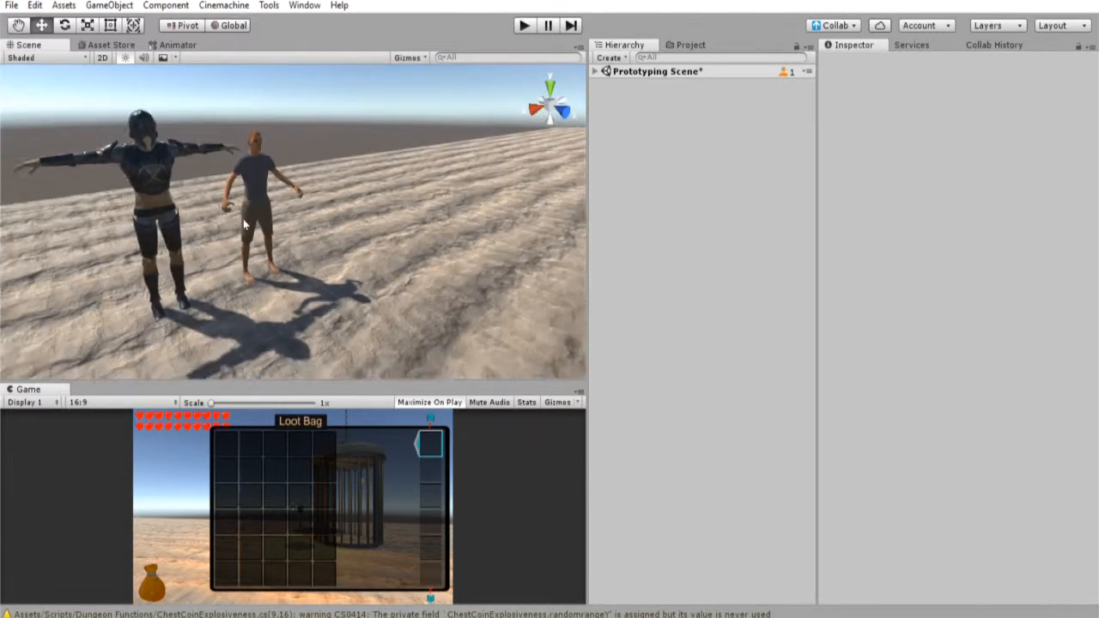
middle_click_drag(275, 230, 318, 236)
scroll(318, 232, "up", 5)
Step: Inspect the chest emblem, helmet and neck area of the dark armour up close
scroll(316, 225, "up", 10)
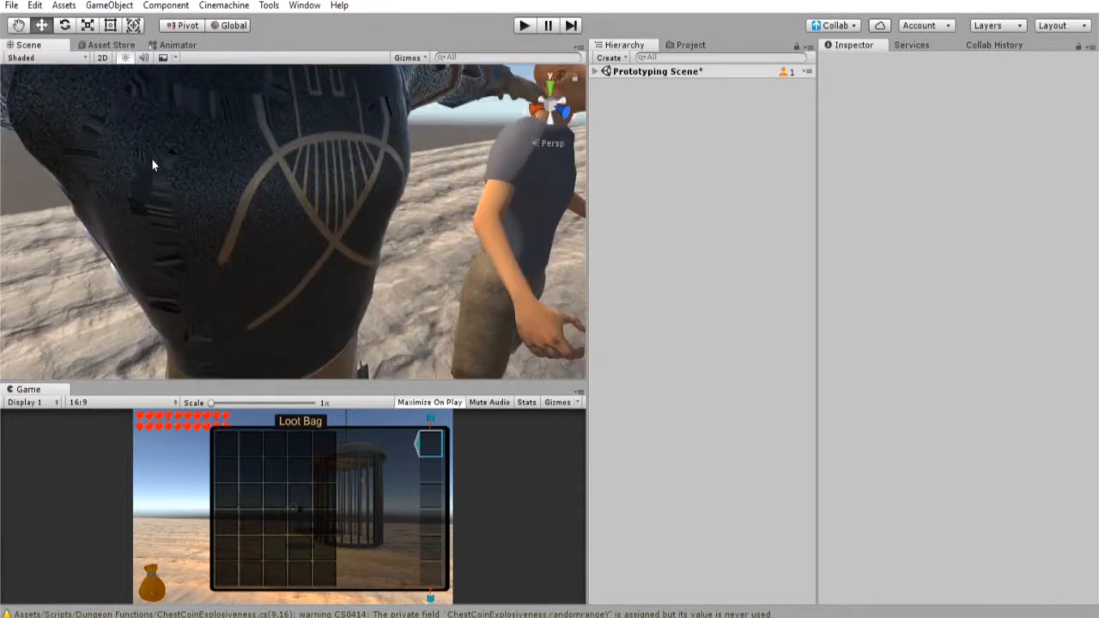
scroll(152, 160, "down", 5)
scroll(240, 196, "up", 5)
scroll(172, 124, "down", 4)
middle_click_drag(203, 89, 209, 178)
scroll(269, 265, "up", 3)
right_click_drag(269, 264, 200, 206)
scroll(245, 177, "up", 3)
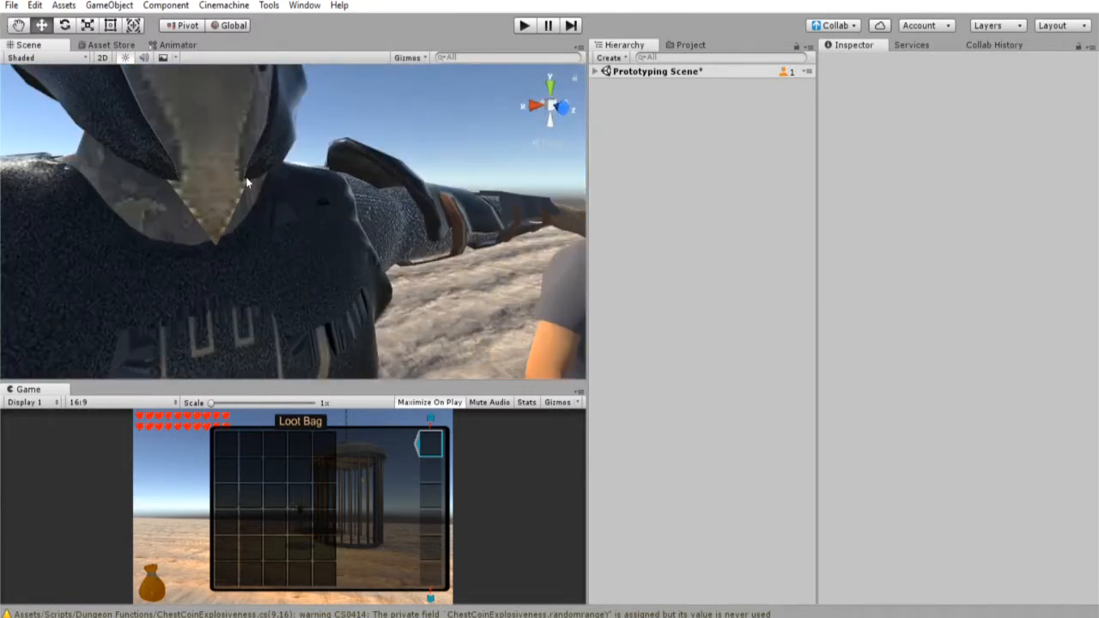
scroll(218, 206, "down", 3)
scroll(219, 206, "up", 2)
right_click(254, 296)
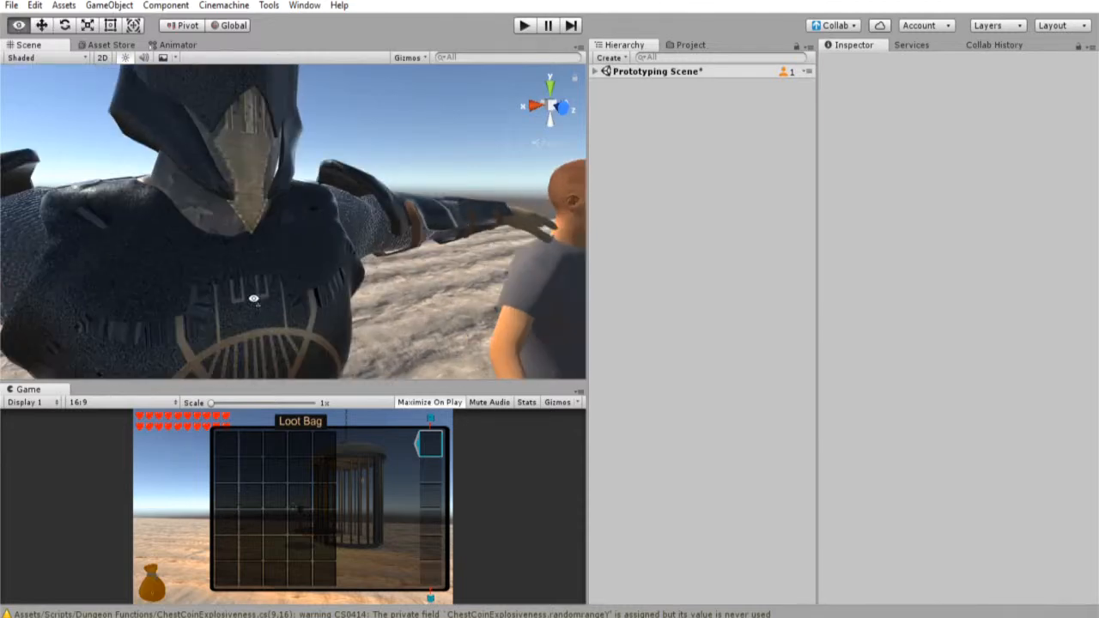
scroll(125, 173, "down", 3)
Step: Inspect the armour's shoulder, side and bare midriff from the side, and the upper body from the front
right_click_drag(126, 173, 133, 206)
left_click_drag(134, 206, 210, 199, "alt")
scroll(214, 225, "down", 2)
right_click_drag(199, 244, 240, 196)
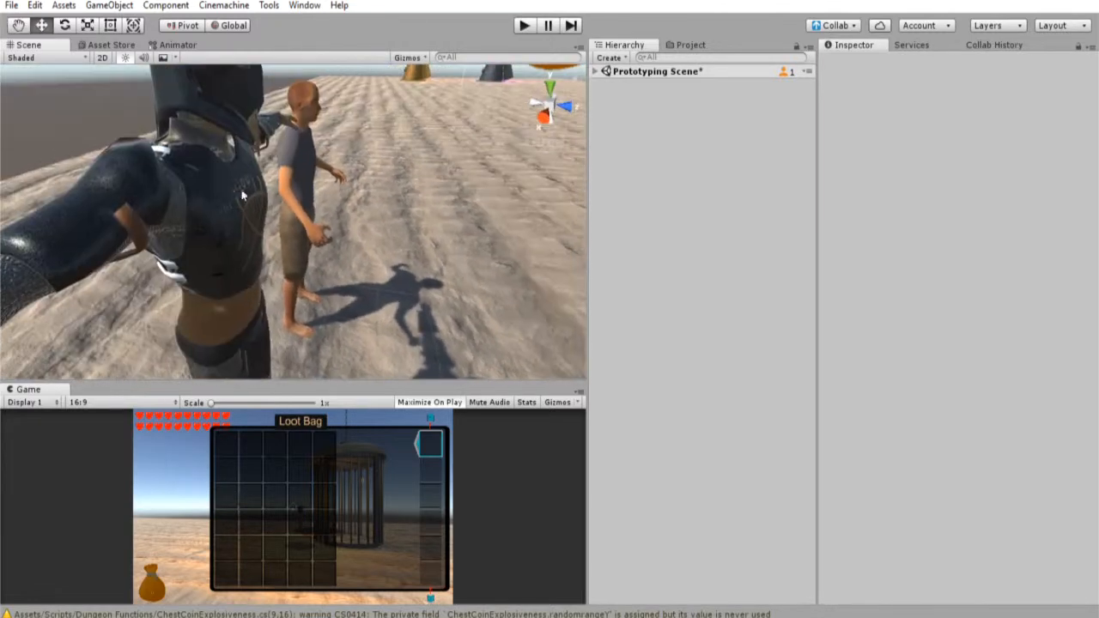
middle_click_drag(196, 219, 245, 150)
scroll(252, 140, "up", 3)
scroll(254, 163, "down", 3)
scroll(247, 153, "up", 3)
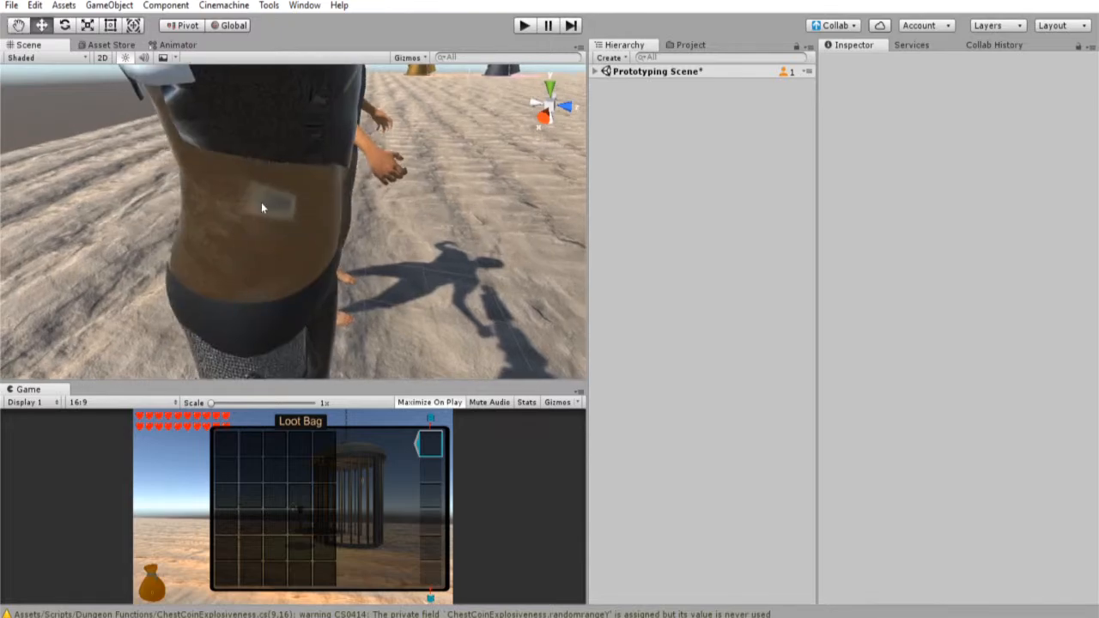
scroll(261, 203, "down", 3)
middle_click_drag(261, 203, 343, 212)
left_click_drag(343, 211, 247, 188, "alt")
scroll(227, 241, "up", 3)
scroll(246, 188, "down", 3)
mouse_move(247, 188)
middle_mouse_down()
mouse_move(223, 157)
mouse_move(227, 179)
middle_mouse_up()
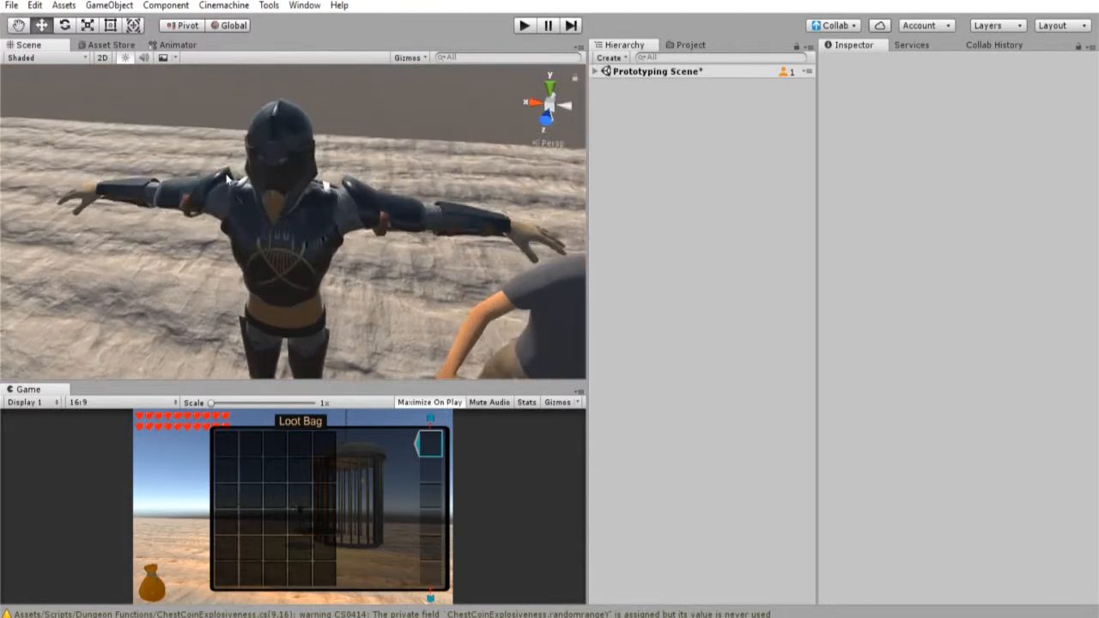
Step: View the whole armoured figure next to the clothed character from the front at several distances
scroll(257, 206, "down", 2)
right_click_drag(287, 226, 304, 191)
scroll(304, 185, "down", 3)
middle_click_drag(304, 172, 300, 135)
scroll(300, 135, "down", 1)
right_click_drag(300, 135, 326, 152)
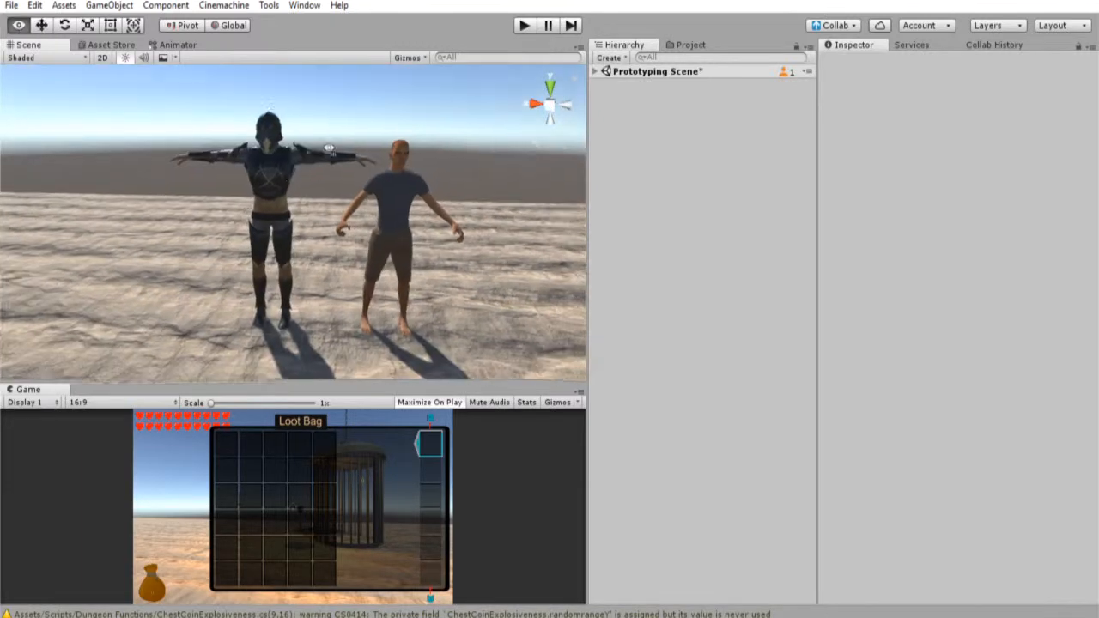
middle_click_drag(327, 152, 337, 146)
scroll(339, 163, "up", 3)
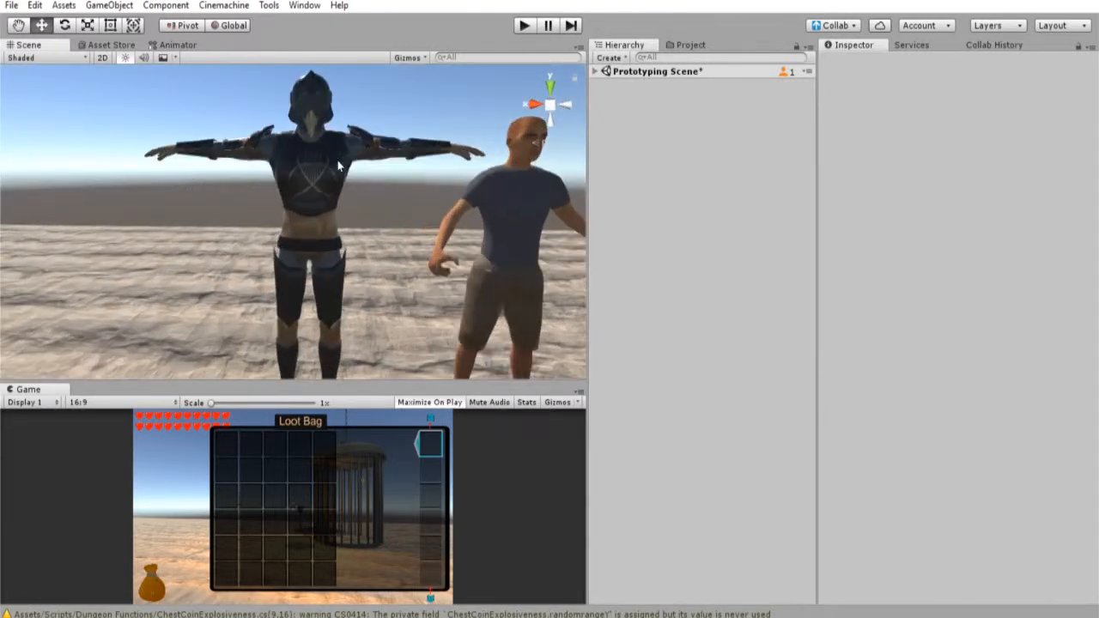
scroll(335, 163, "down", 4)
scroll(335, 160, "up", 7)
Step: Inspect the armour's waist and thigh plates up close, and the helmet and arm plates from the side
right_click_drag(335, 161, 221, 271)
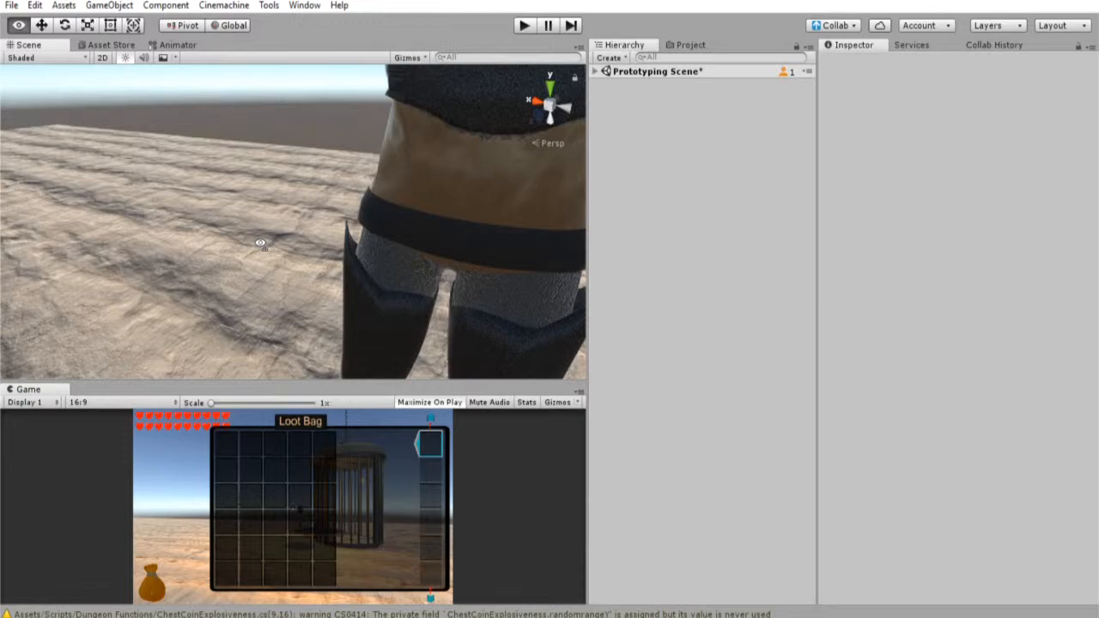
scroll(239, 247, "down", 5)
scroll(239, 272, "up", 6)
right_click_drag(364, 241, 249, 275)
scroll(249, 276, "down", 5)
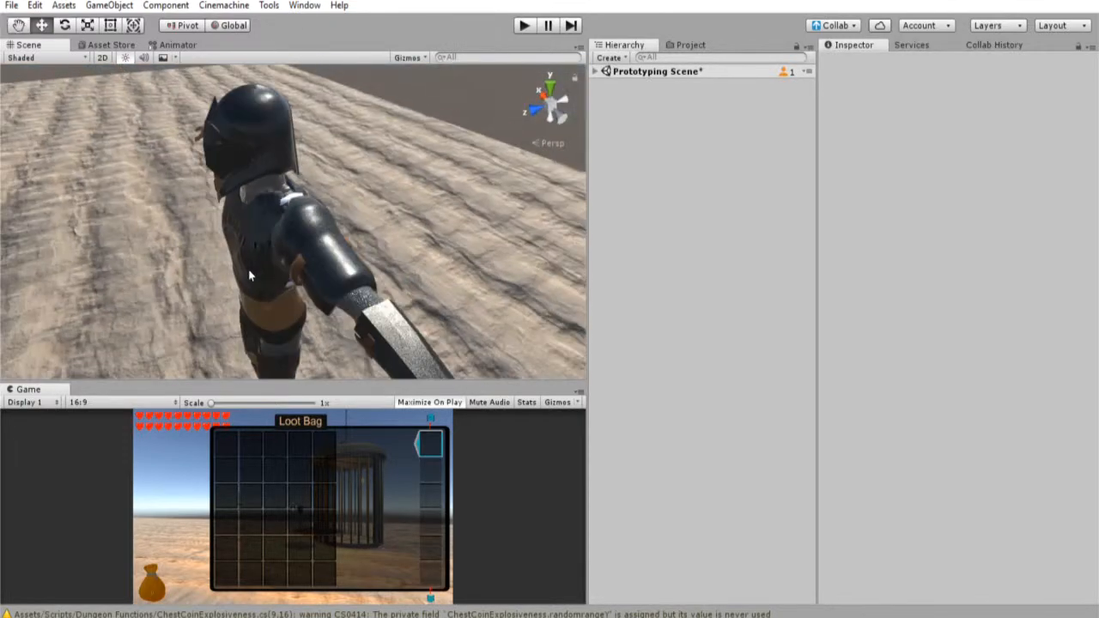
middle_click_drag(216, 234, 267, 257)
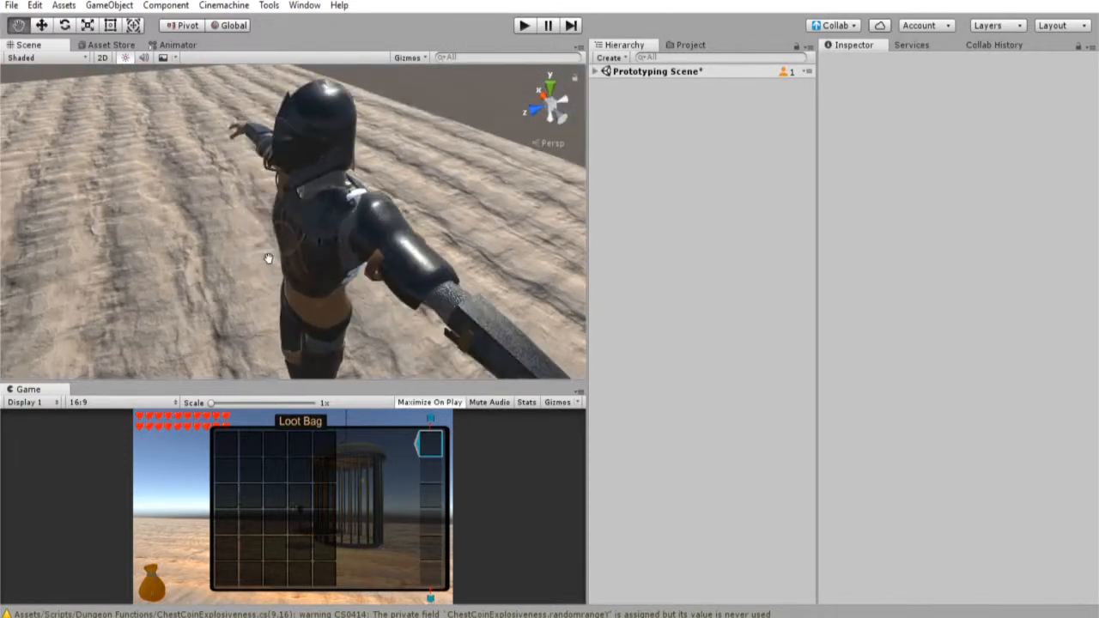
left_click_drag(267, 258, 361, 262, "alt")
scroll(258, 275, "down", 5)
middle_click_drag(214, 292, 214, 243)
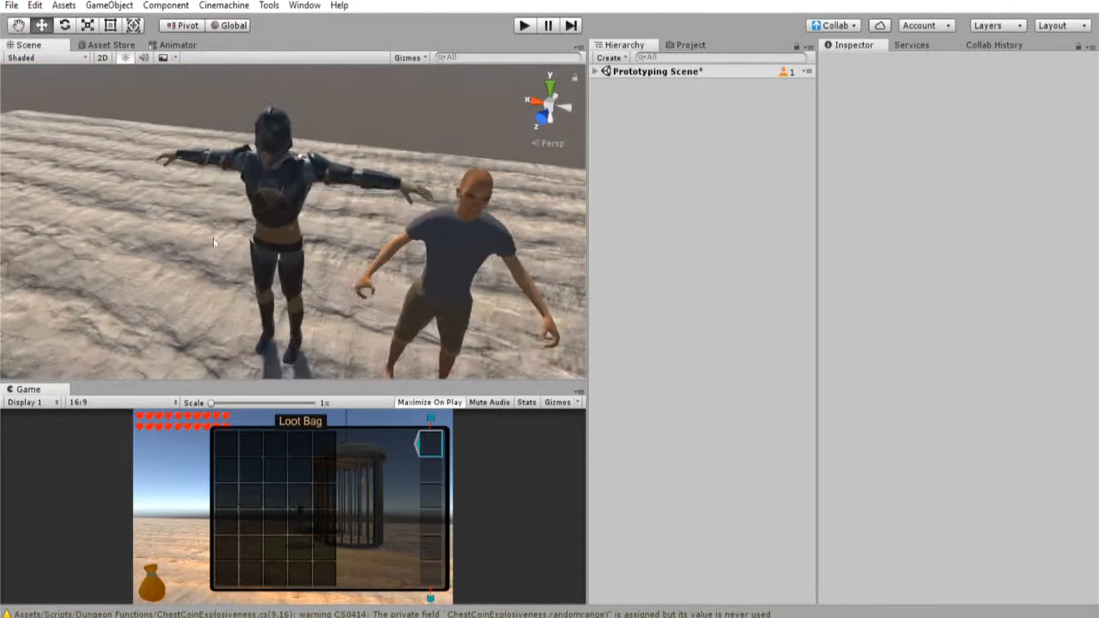
Step: Examine the chestplate's front emblem up close and in context with the shoulder and arm armour
right_click_drag(214, 242, 236, 230)
scroll(329, 240, "down", 2)
right_click_drag(329, 240, 287, 211)
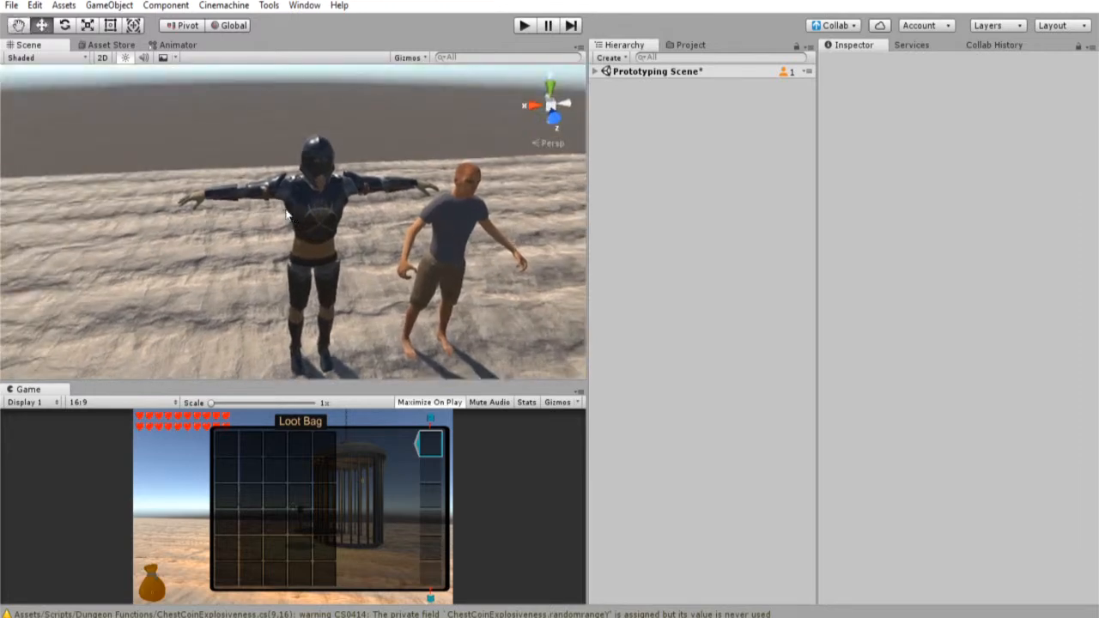
mouse_move(287, 210)
middle_mouse_down()
mouse_move(264, 200)
mouse_move(289, 215)
middle_mouse_up()
scroll(264, 200, "up", 4)
scroll(277, 199, "up", 4)
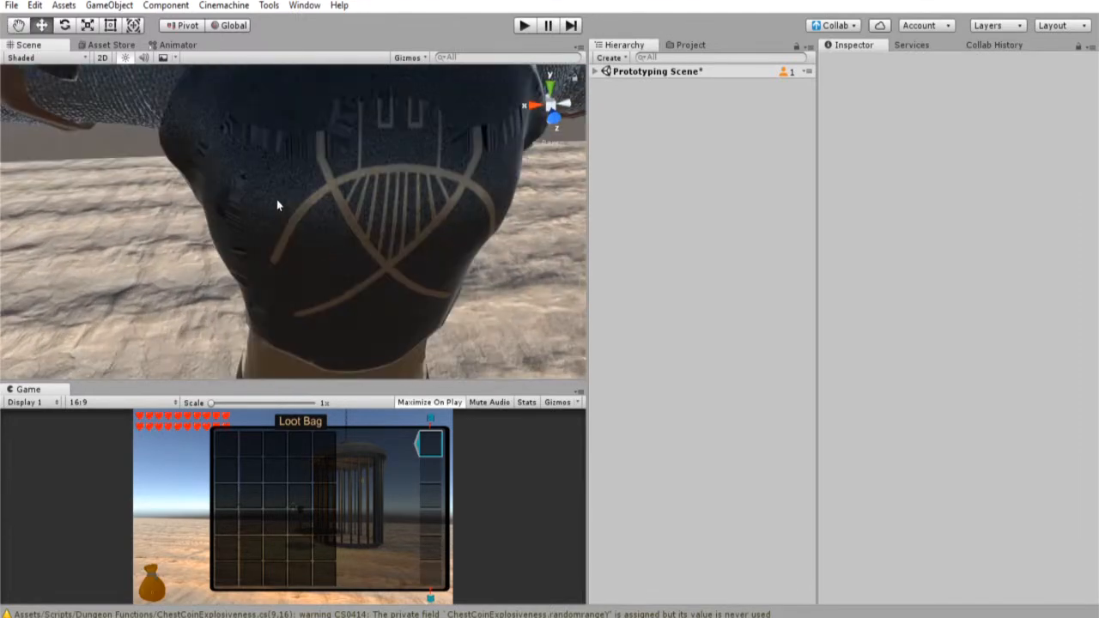
scroll(290, 188, "down", 3)
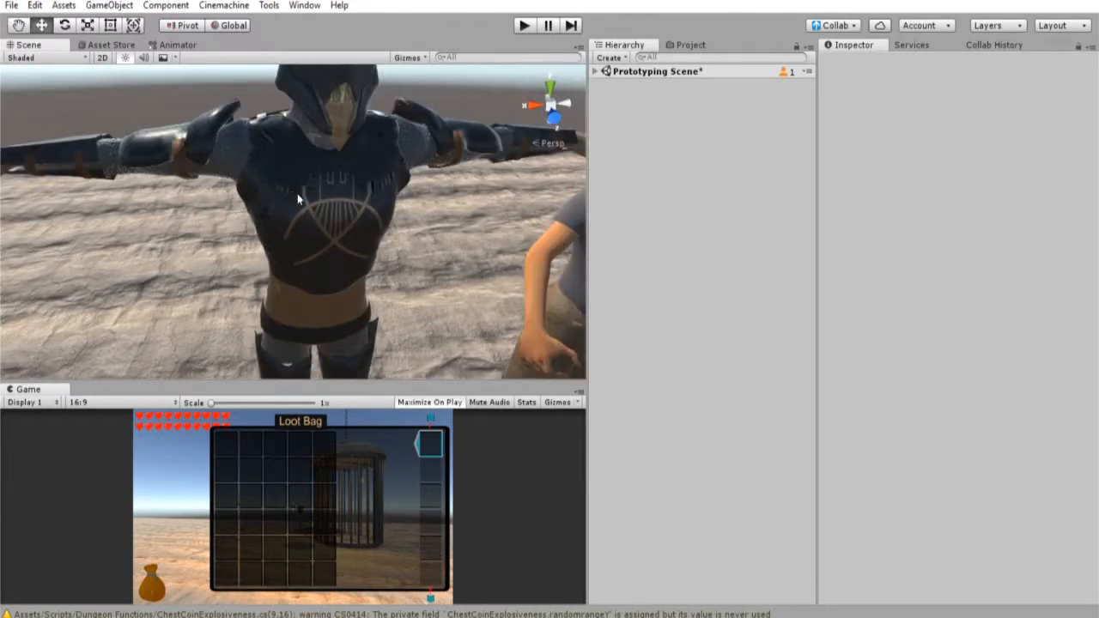
scroll(339, 222, "down", 3)
Step: Compare the legs, torsos and full bodies of the armoured figure and the clothed character from slightly different front angles
middle_click_drag(338, 222, 324, 189)
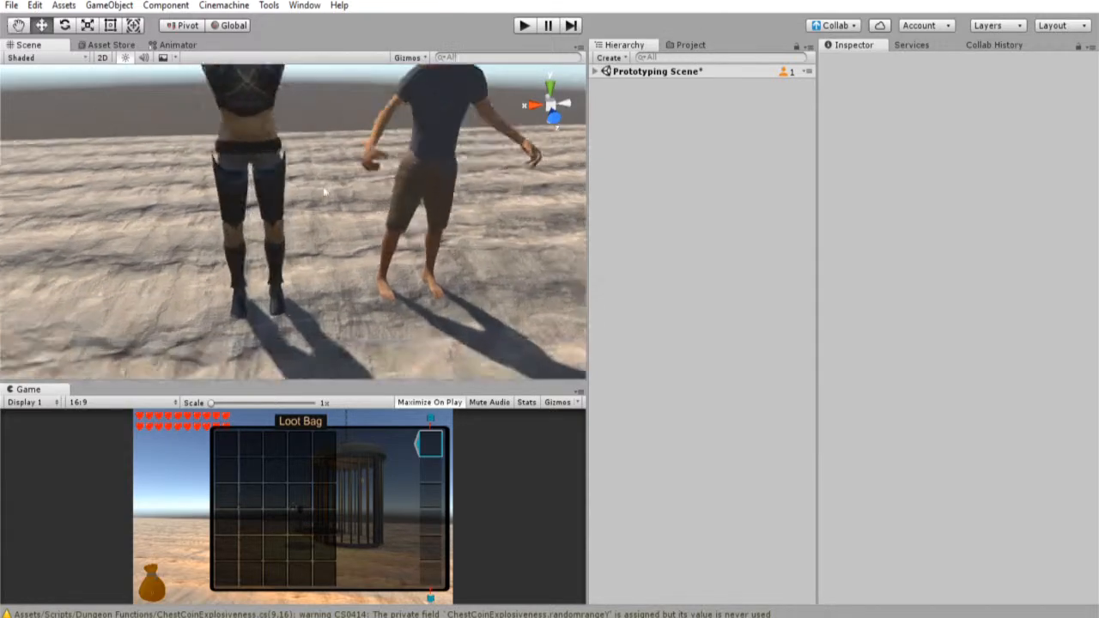
scroll(323, 189, "up", 1)
right_click_drag(324, 189, 270, 172)
scroll(263, 163, "down", 3)
middle_click_drag(261, 148, 246, 182)
scroll(246, 181, "down", 1)
scroll(246, 181, "up", 4)
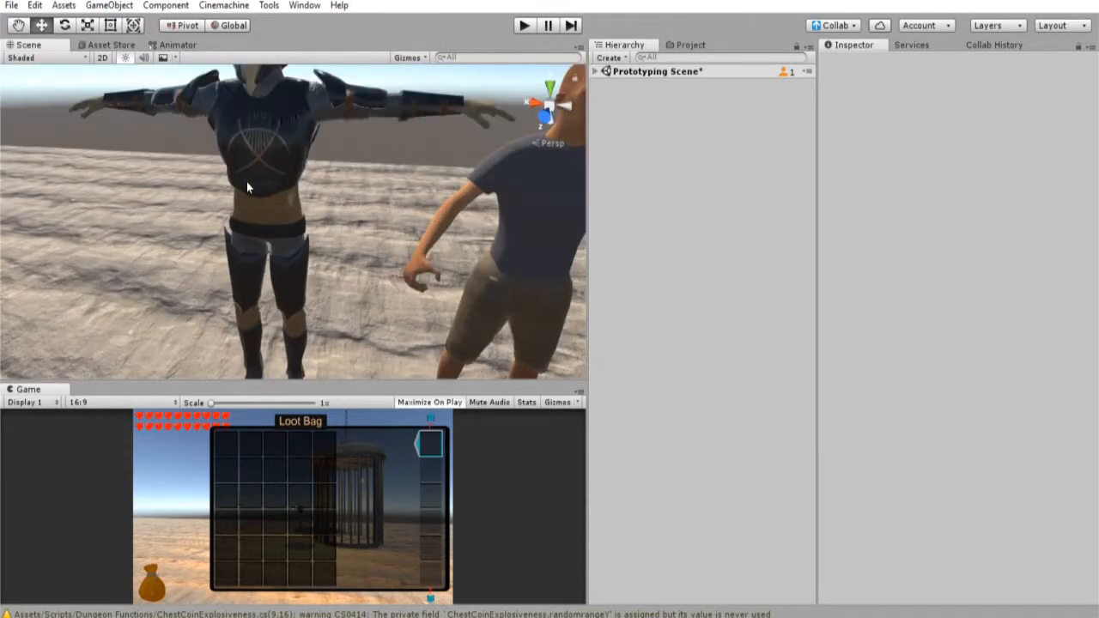
scroll(246, 182, "down", 4)
scroll(246, 184, "up", 2)
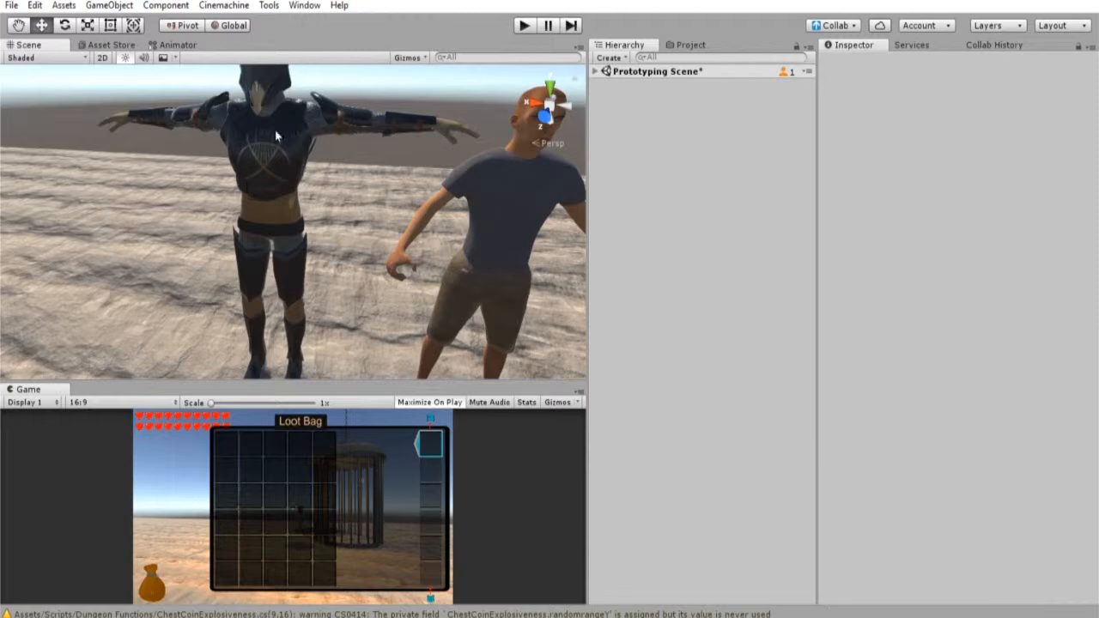
scroll(260, 218, "down", 3)
scroll(284, 223, "up", 2)
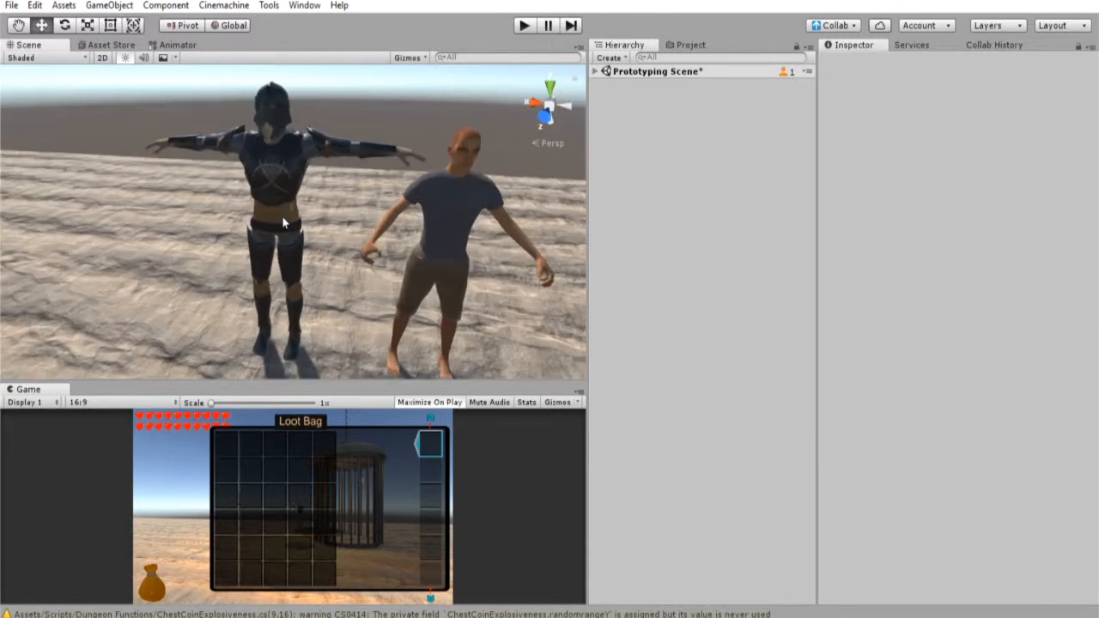
scroll(283, 221, "up", 2)
left_click_drag(247, 212, 337, 201, "alt")
scroll(337, 201, "down", 4)
scroll(337, 201, "up", 2)
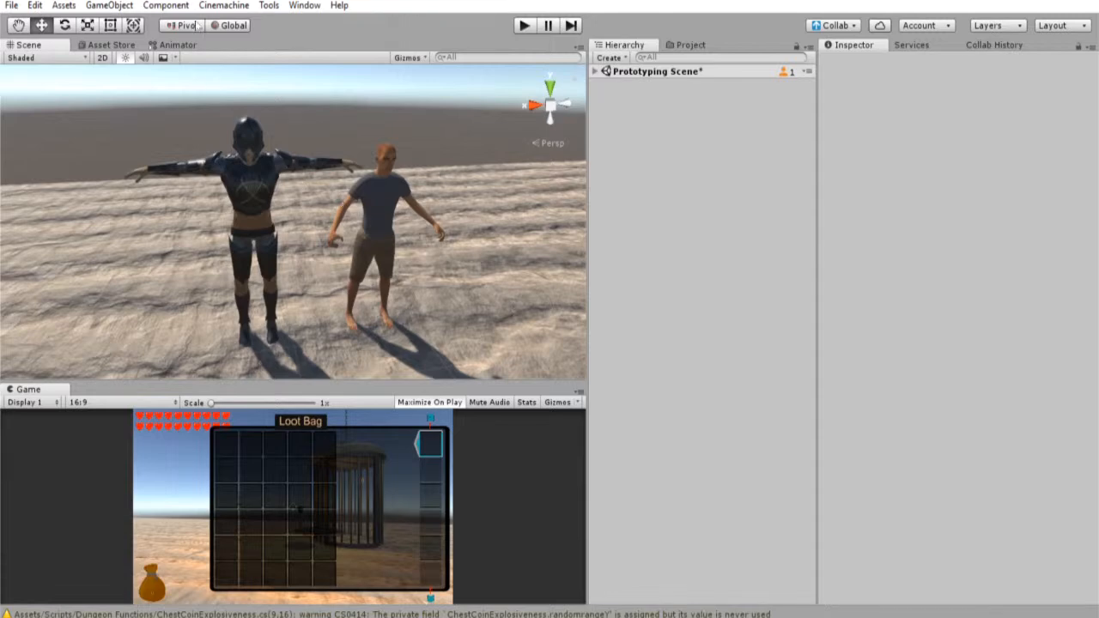
Step: Review the Base Layer animation state graph, including the walk, crouch, jump, attack and magic attack states
left_click(175, 45)
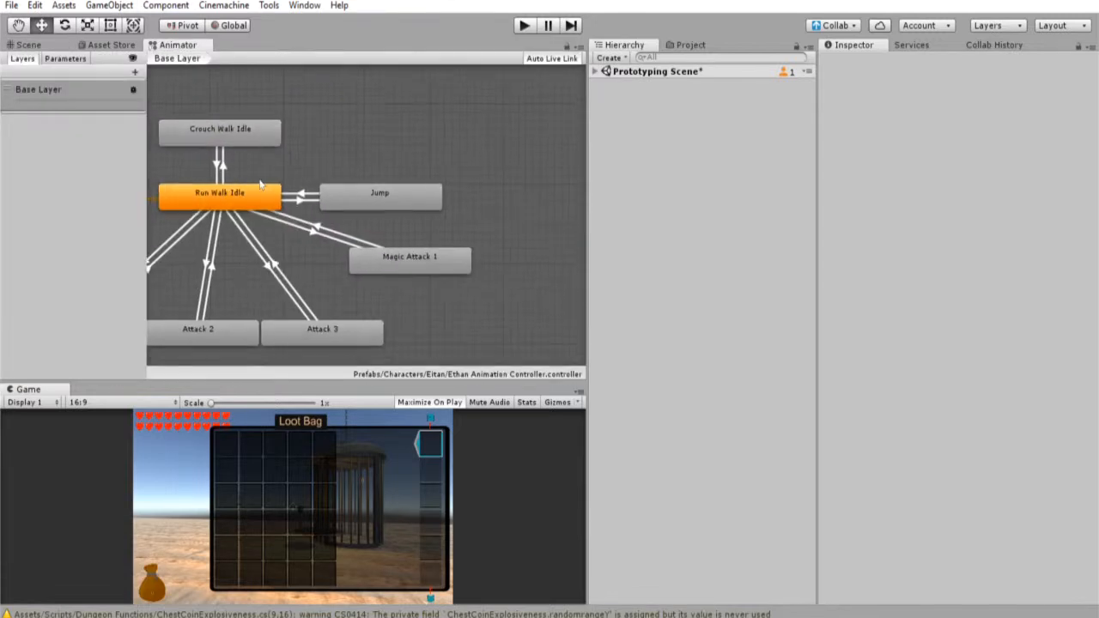
scroll(259, 180, "down", 1)
middle_click_drag(288, 171, 427, 167)
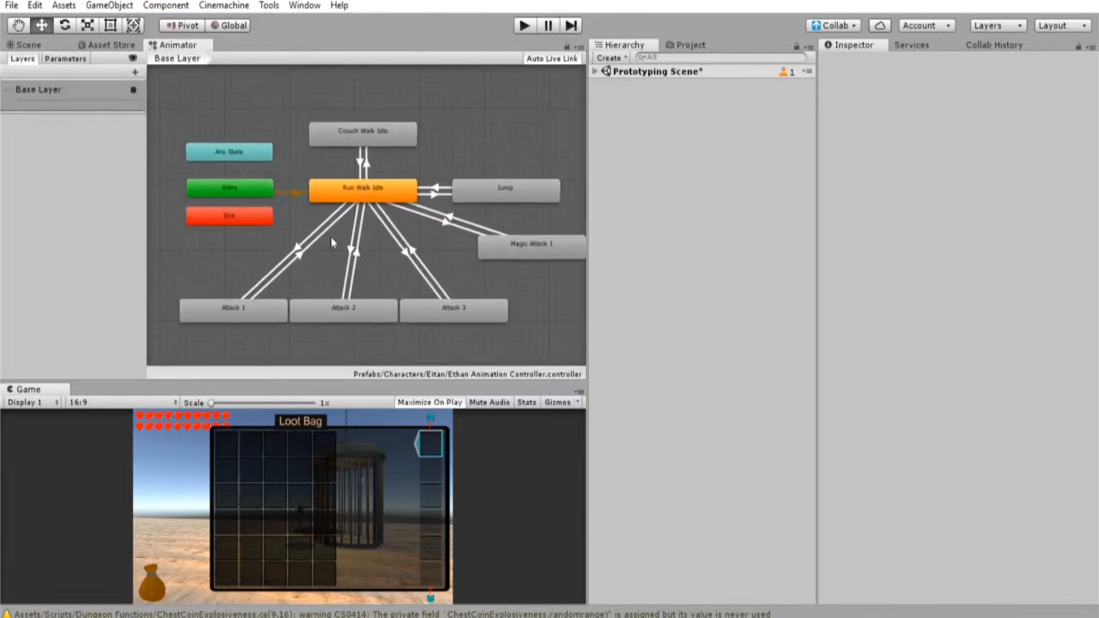
scroll(284, 206, "down", 1)
middle_click_drag(271, 214, 297, 203)
scroll(232, 229, "up", 1)
scroll(242, 229, "down", 1)
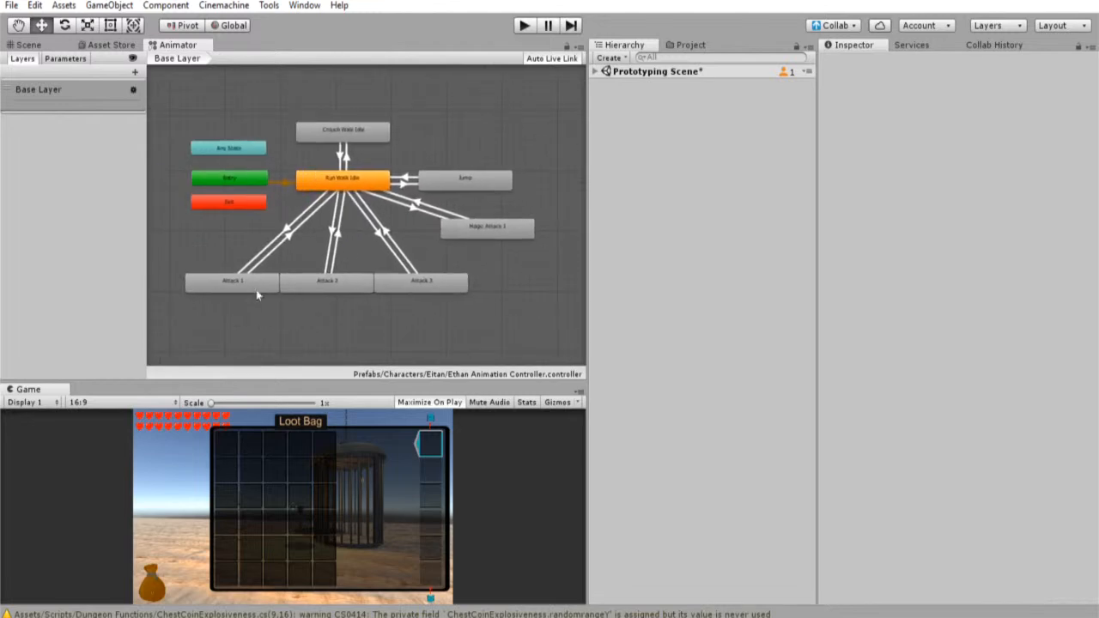
Step: Check the armoured figure in the scene again and return to the animation state graph
left_click(26, 44)
scroll(359, 244, "down", 3)
scroll(258, 224, "up", 6)
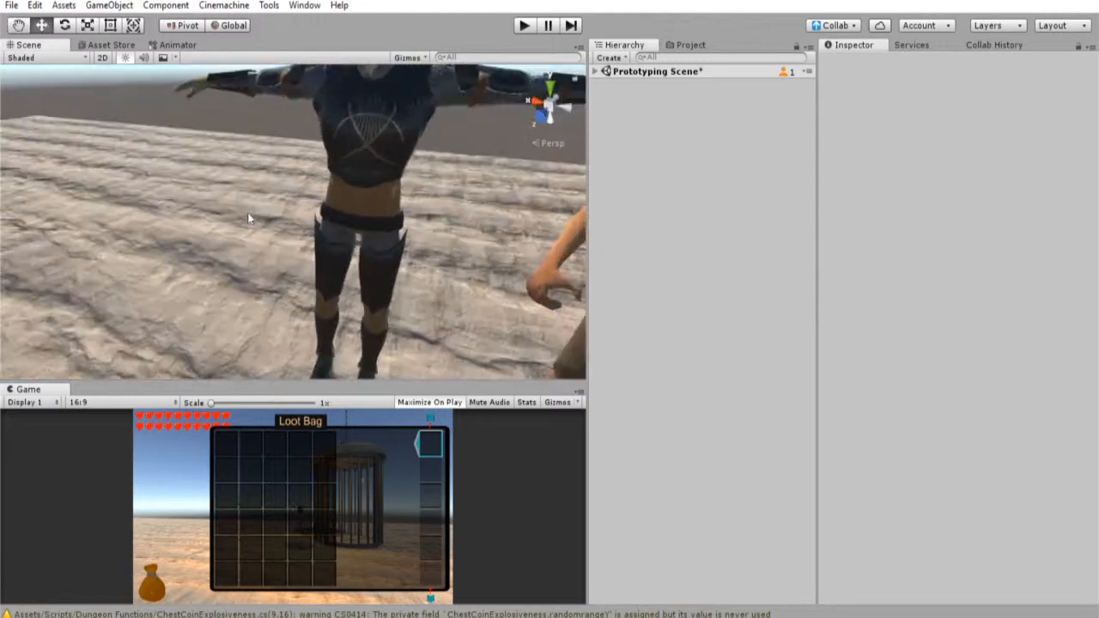
scroll(248, 218, "down", 3)
left_click(172, 45)
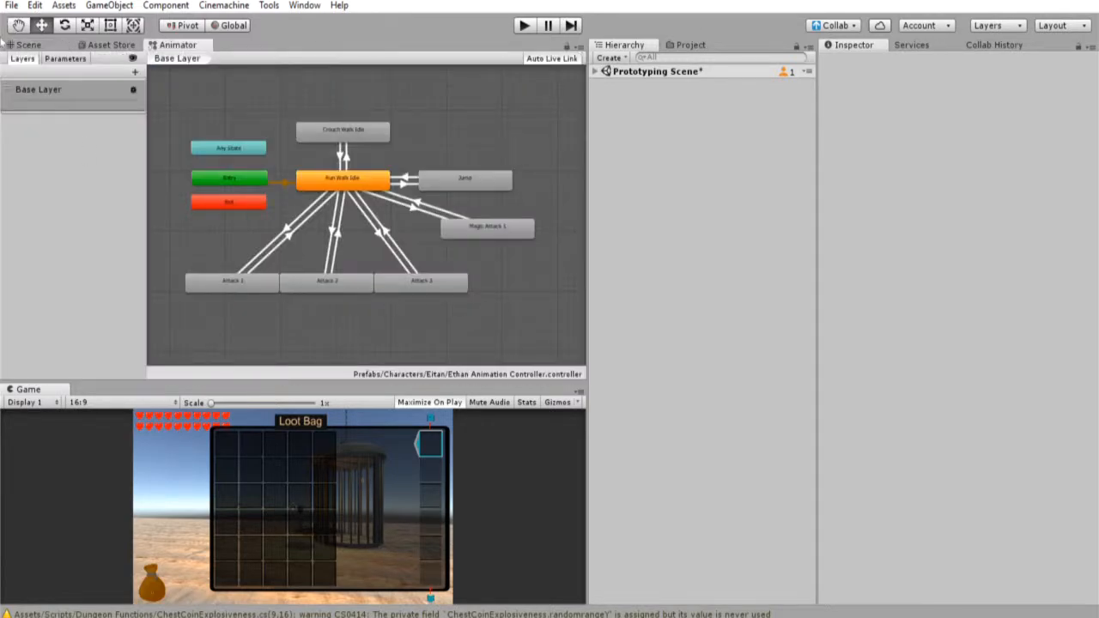
Step: Examine the armoured figure's thigh plate texture and upper body in the scene
left_click(26, 45)
scroll(356, 175, "down", 3)
scroll(360, 197, "up", 6)
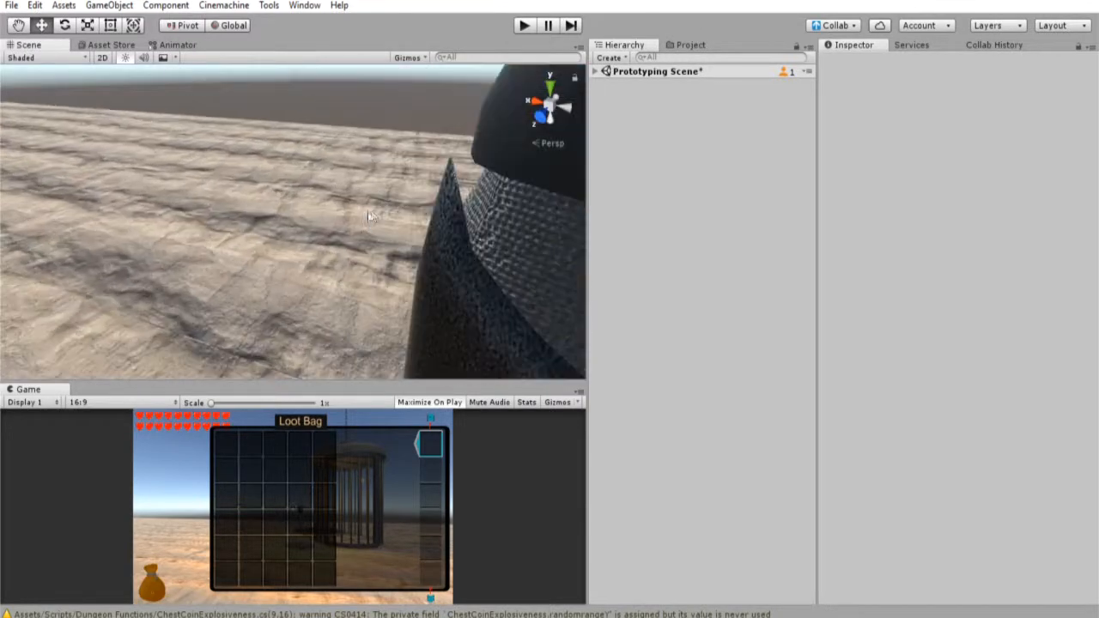
scroll(364, 220, "down", 4)
scroll(341, 226, "down", 1)
scroll(341, 225, "down", 1)
scroll(336, 230, "up", 4)
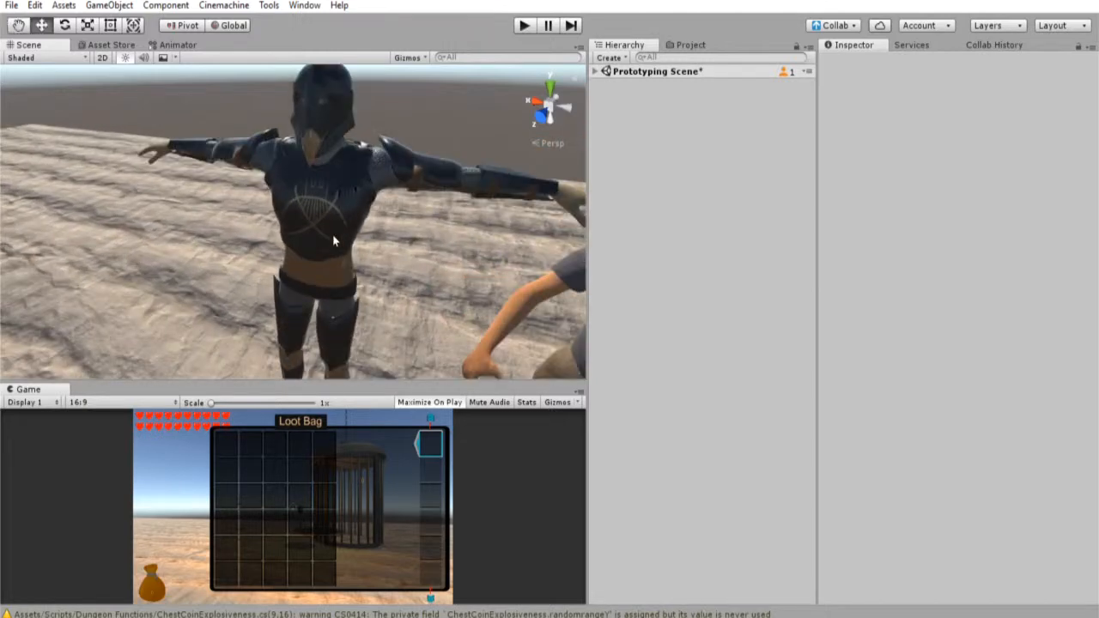
Step: View the armoured figure and the clothed character side by side from the front, at full length and closer
scroll(332, 238, "down", 4)
scroll(335, 225, "up", 3)
right_click_drag(336, 211, 398, 170)
scroll(397, 170, "down", 3)
middle_click_drag(397, 170, 404, 180)
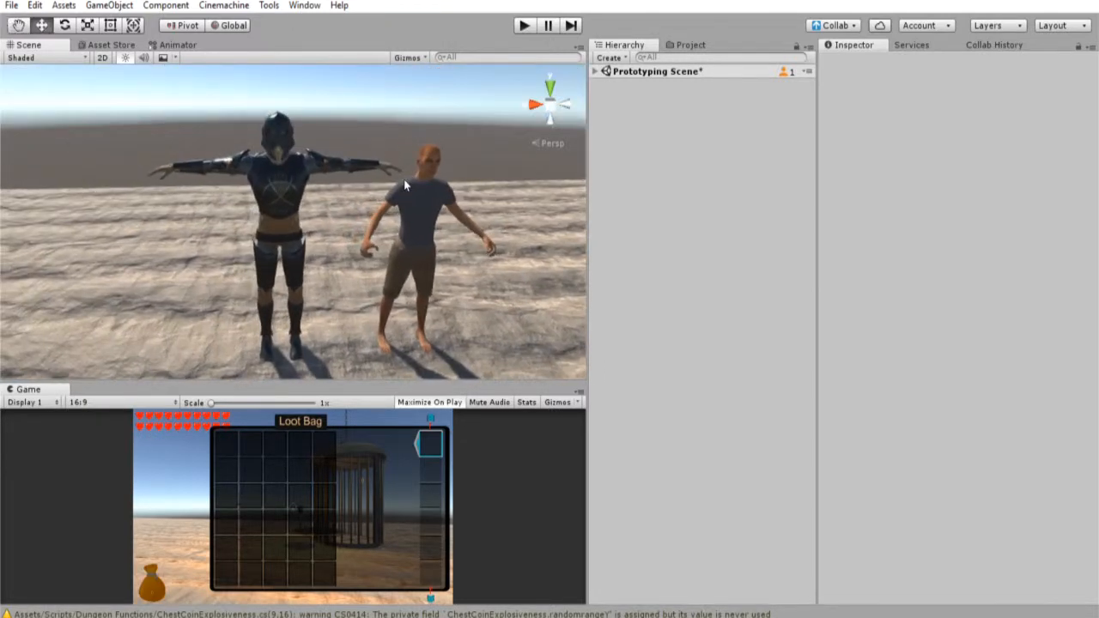
scroll(314, 188, "up", 3)
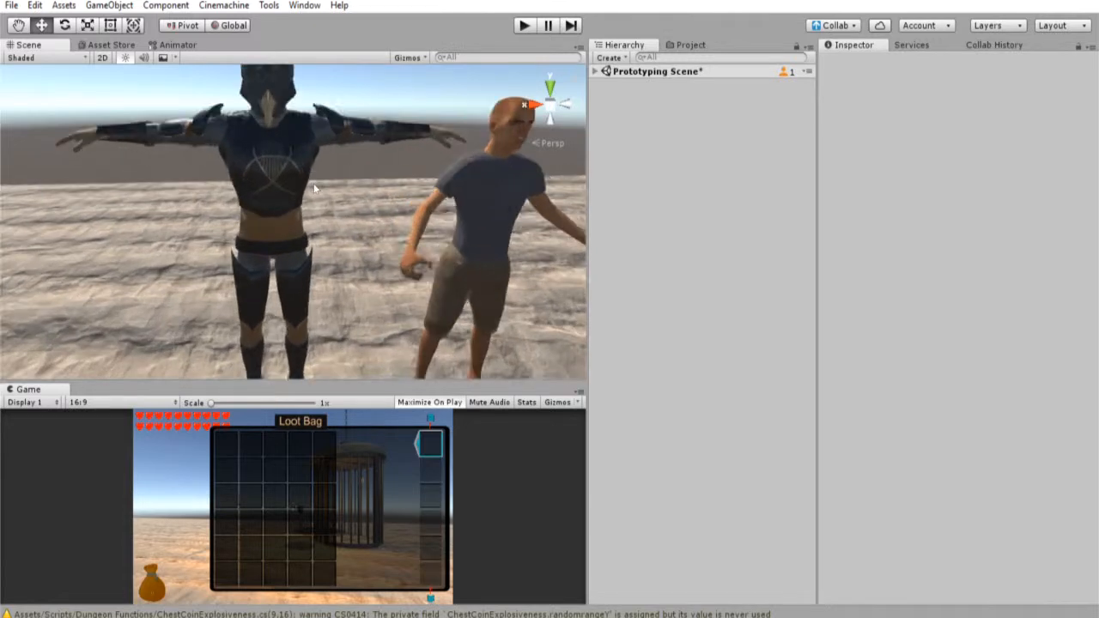
Step: Inspect the armoured figure's front from slightly above, close up and at full length beside the clothed character
middle_click_drag(314, 188, 382, 203)
scroll(256, 190, "up", 3)
scroll(256, 190, "down", 3)
right_click_drag(256, 191, 351, 207)
middle_click_drag(351, 208, 279, 197)
right_click_drag(395, 218, 305, 210)
scroll(318, 207, "down", 5)
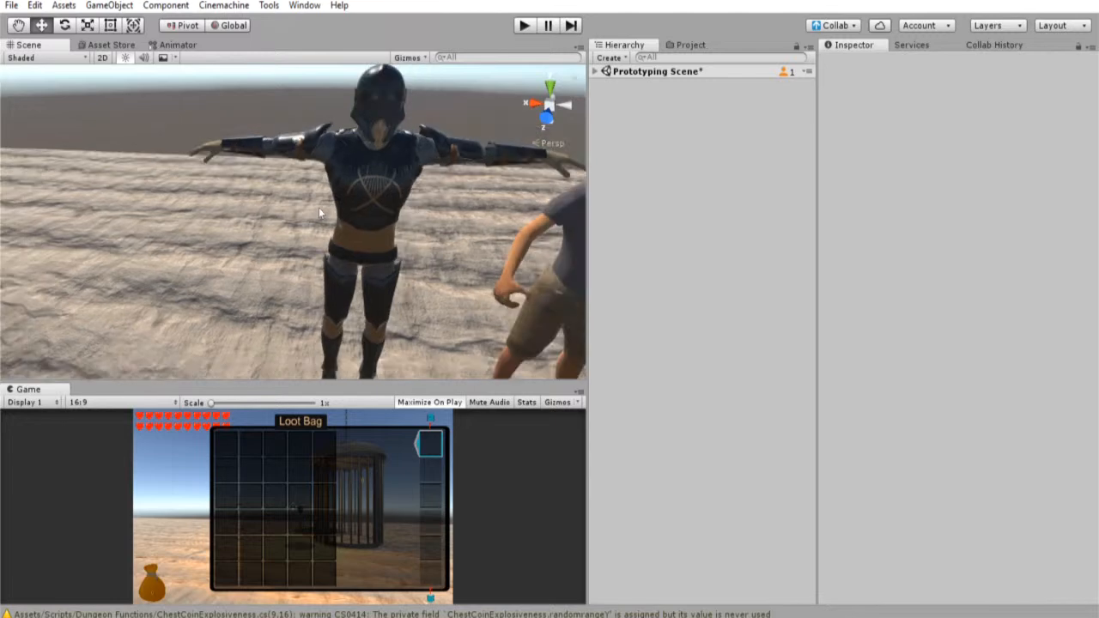
middle_click_drag(326, 202, 320, 198)
scroll(319, 198, "up", 3)
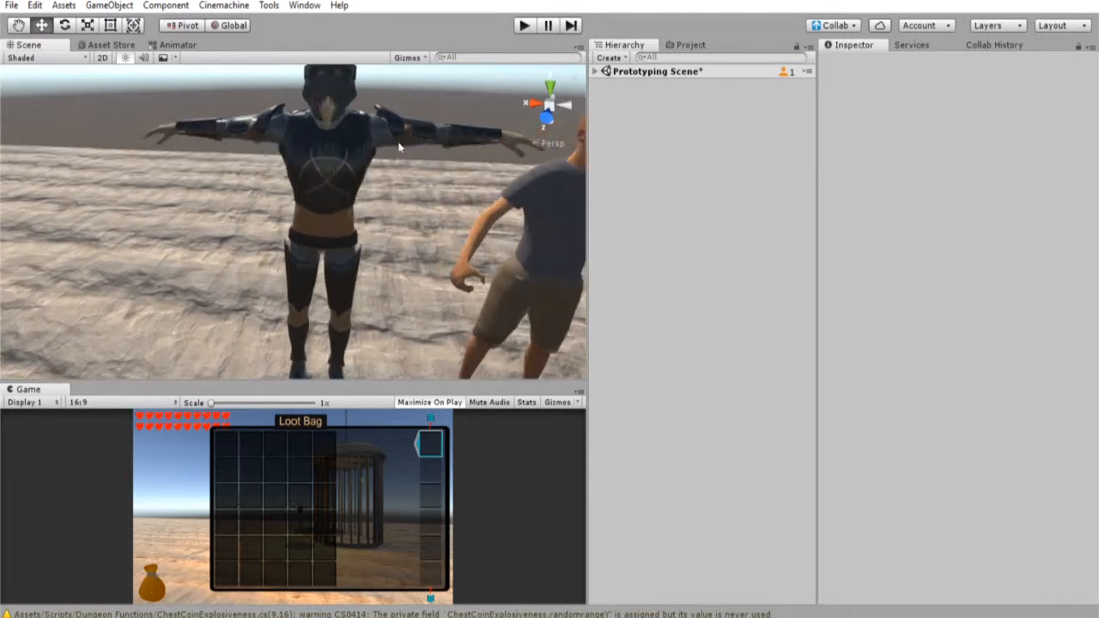
scroll(303, 204, "down", 4)
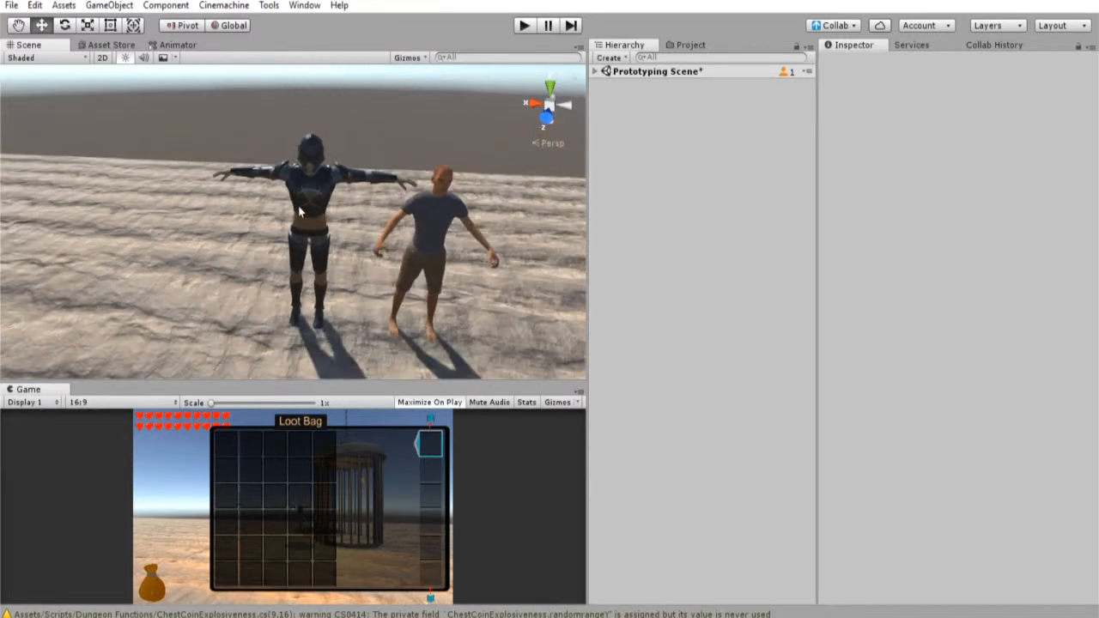
scroll(306, 208, "up", 3)
scroll(306, 208, "down", 2)
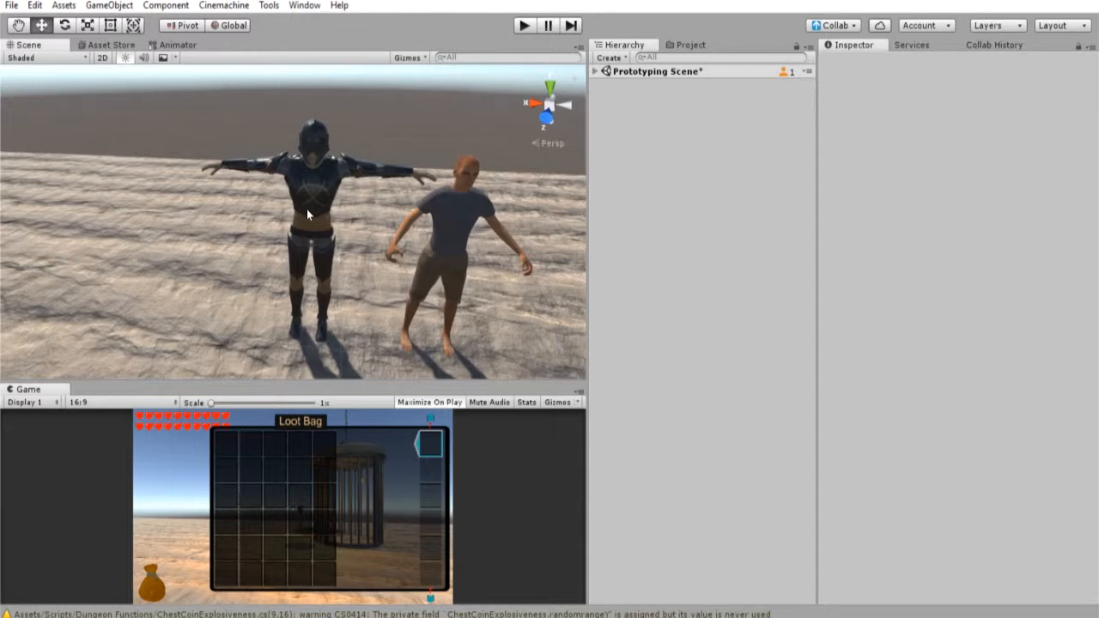
Step: Examine the armoured figure's chest, waist and thigh plates up close, and view the figure from a raised side angle
scroll(307, 209, "up", 4)
right_click_drag(344, 246, 371, 211)
middle_click_drag(371, 211, 350, 154)
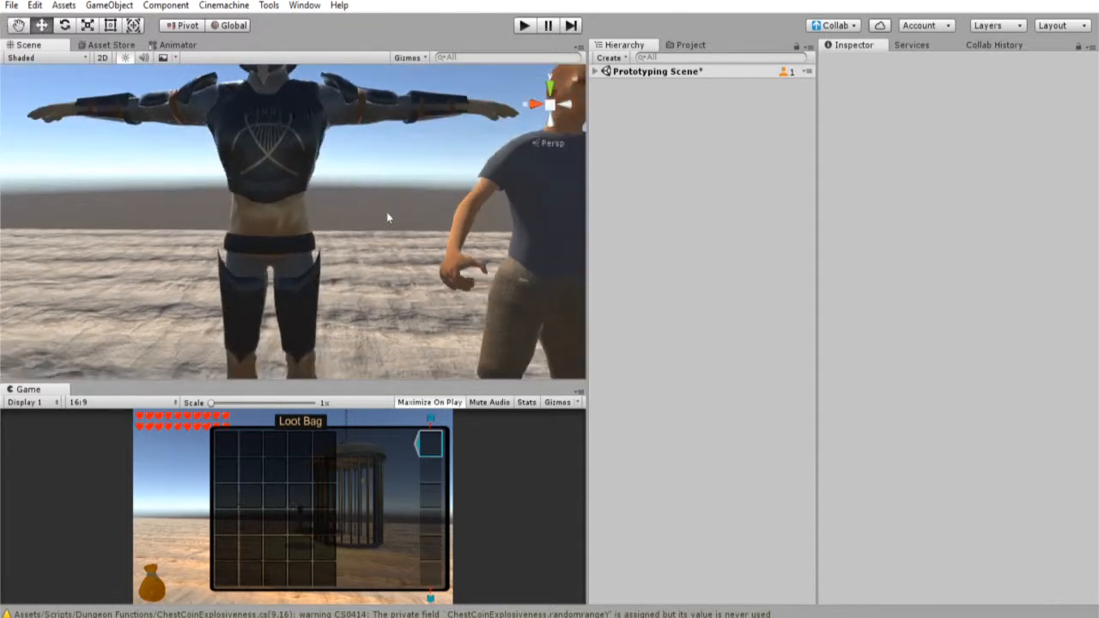
right_click_drag(386, 212, 308, 245)
scroll(308, 245, "down", 4)
middle_click_drag(304, 241, 280, 263)
right_click_drag(384, 262, 280, 265)
scroll(280, 264, "down", 3)
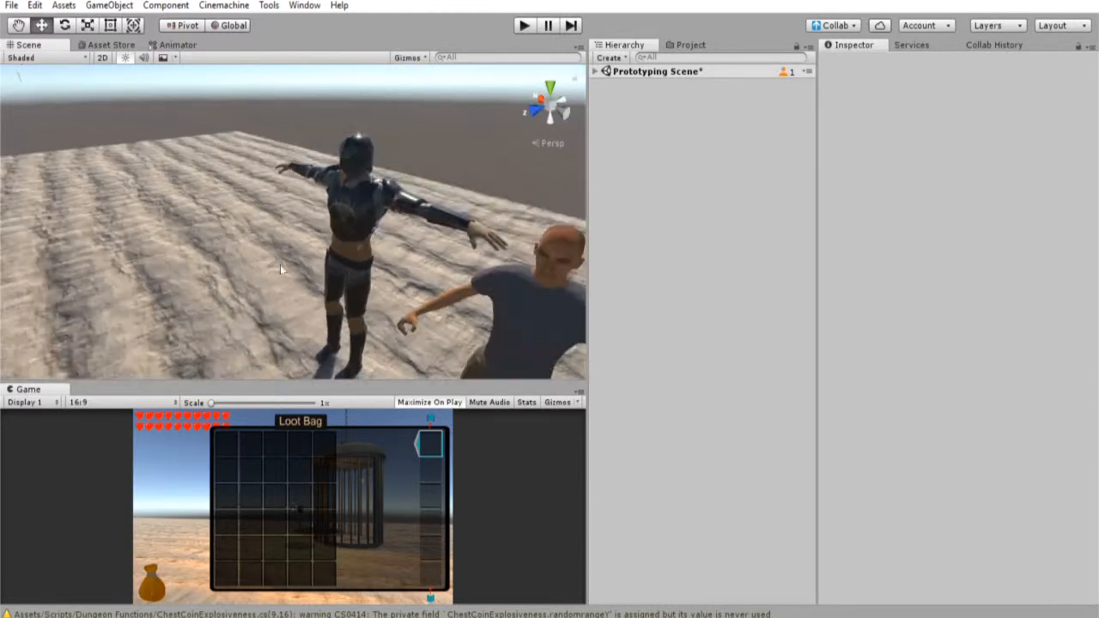
middle_click_drag(280, 265, 280, 241)
scroll(280, 241, "up", 3)
right_click_drag(280, 240, 232, 205)
scroll(233, 205, "down", 3)
middle_click_drag(233, 204, 265, 215)
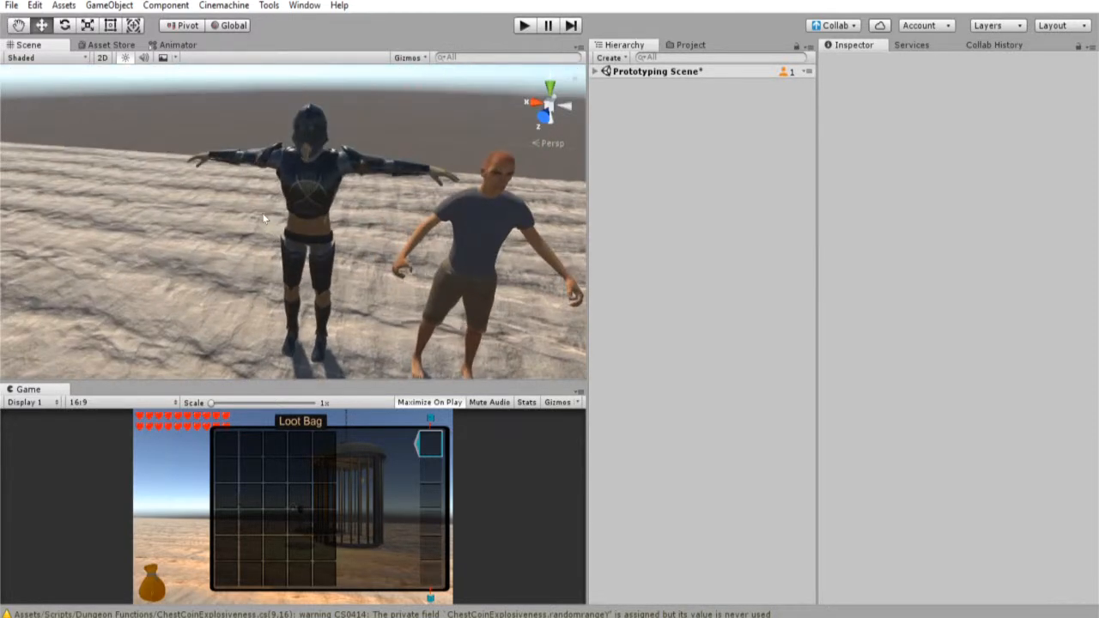
Step: Compare the full-length proportions of the armoured figure and the clothed character at eye level and from above
right_click_drag(265, 216, 333, 239)
middle_click_drag(333, 239, 364, 247)
right_click_drag(363, 247, 341, 194)
scroll(336, 240, "down", 2)
middle_click_drag(341, 194, 342, 154)
scroll(342, 170, "up", 3)
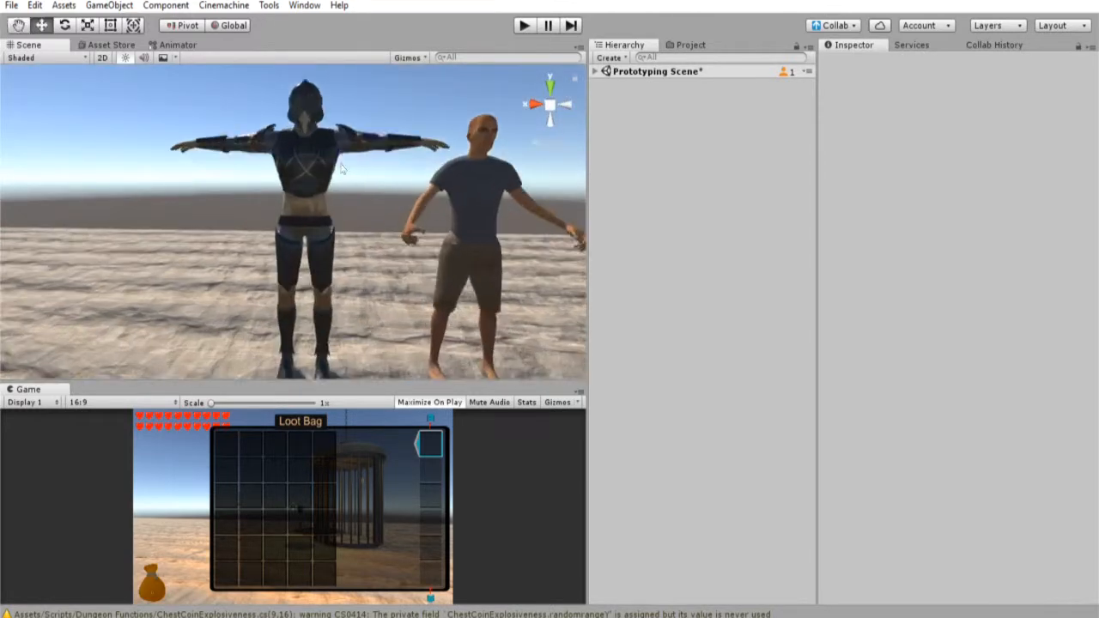
scroll(341, 169, "down", 3)
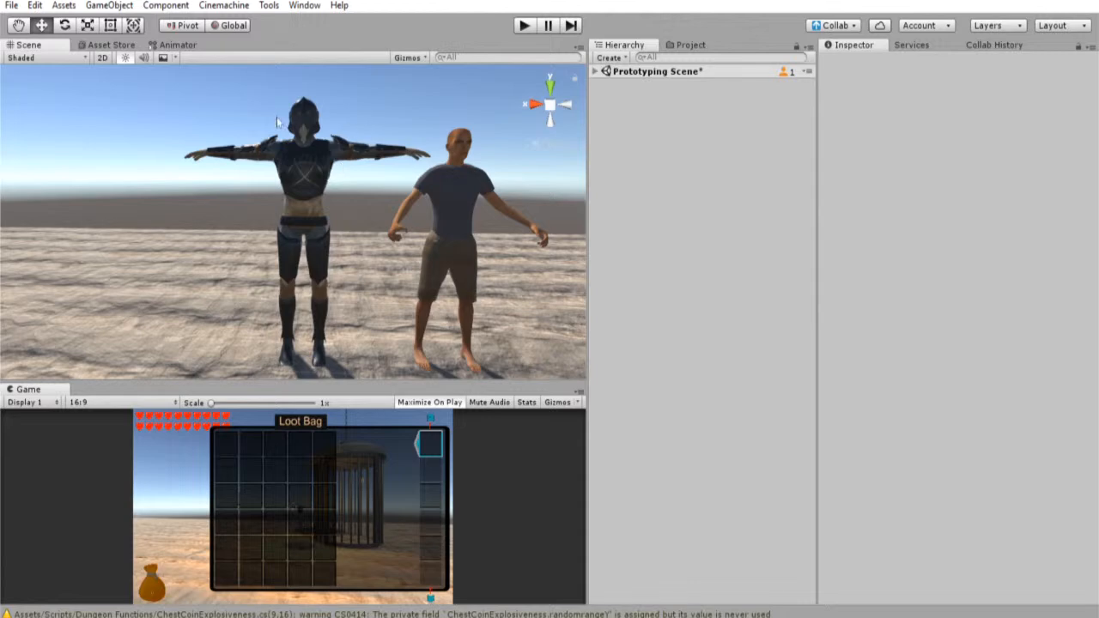
right_click_drag(301, 94, 302, 169)
middle_click_drag(311, 160, 316, 193)
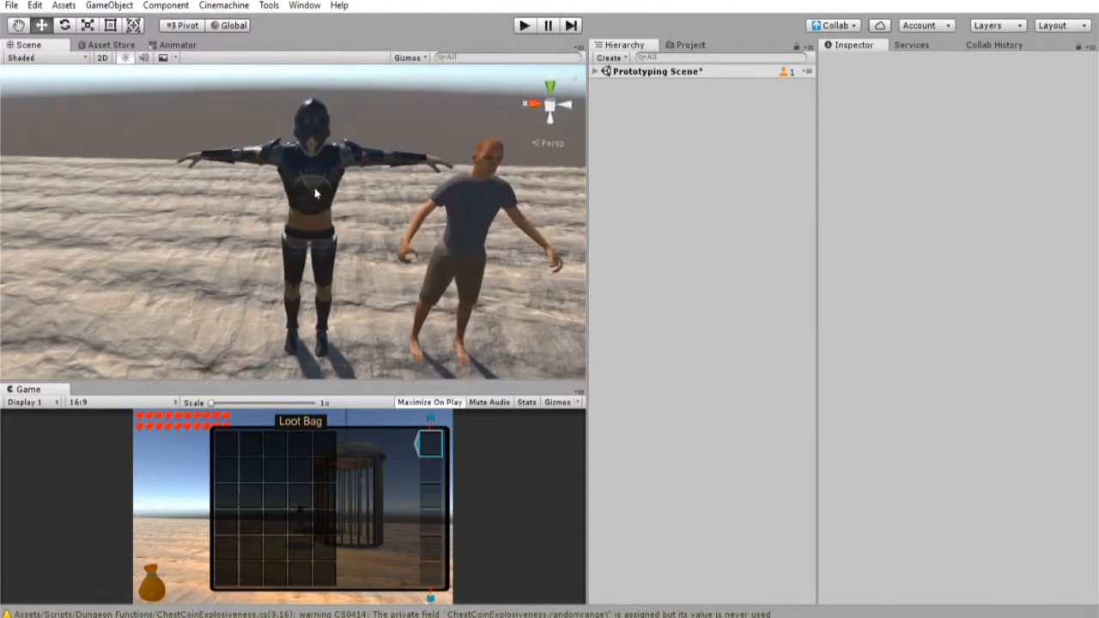
scroll(339, 157, "down", 3)
scroll(338, 156, "up", 3)
scroll(339, 157, "down", 3)
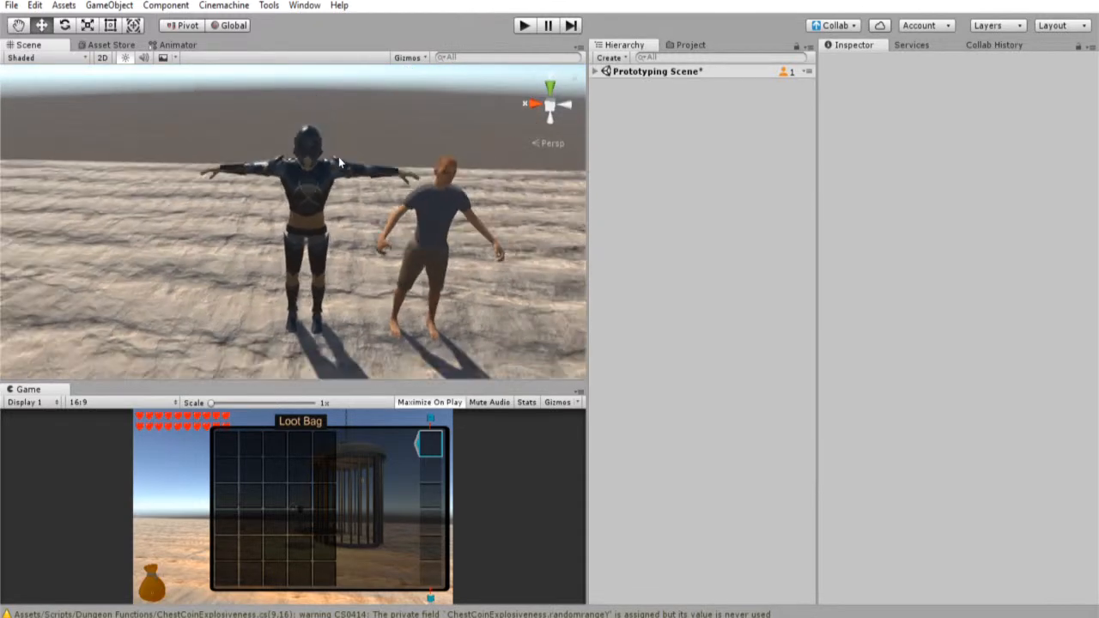
scroll(339, 156, "up", 3)
mouse_move(338, 156)
middle_mouse_down()
mouse_move(334, 145)
mouse_move(351, 153)
middle_mouse_up()
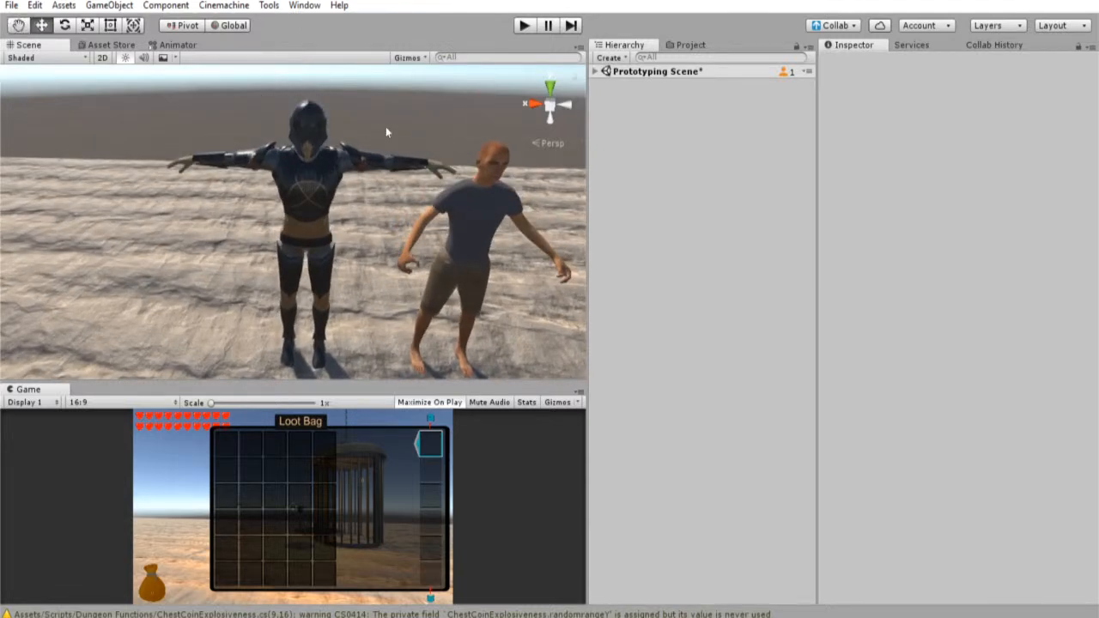